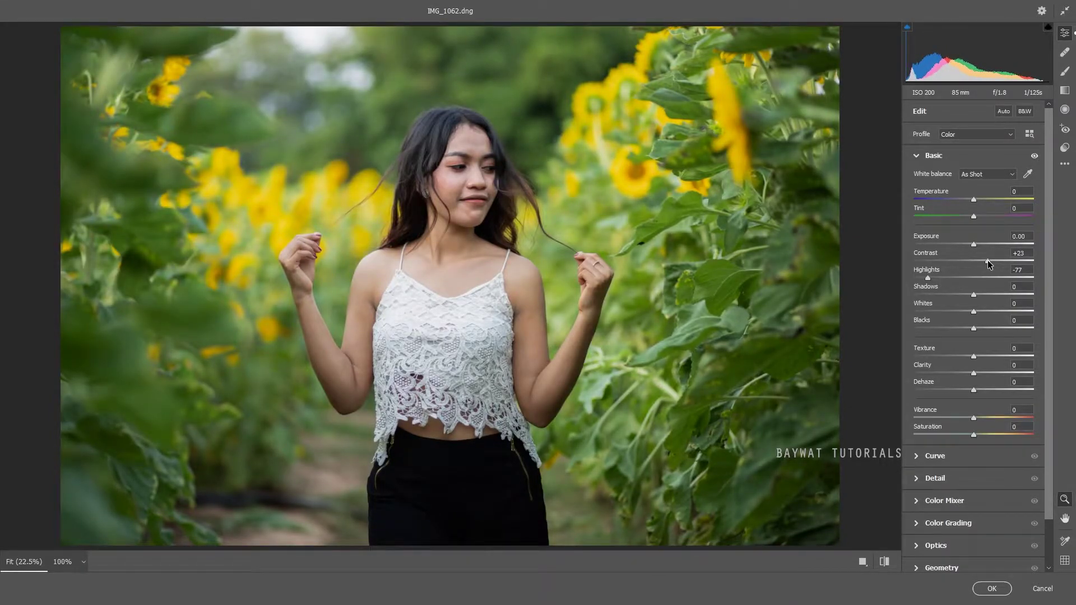
# - Set Exposure +0.15, Contrast +18, Highlights -84, Shadows +54, Whites -47, Blacks -6, Texture +2 and Clarity -3 in the Basic adjustments
pyautogui.moveTo(987, 261); pyautogui.dragTo(964, 311)
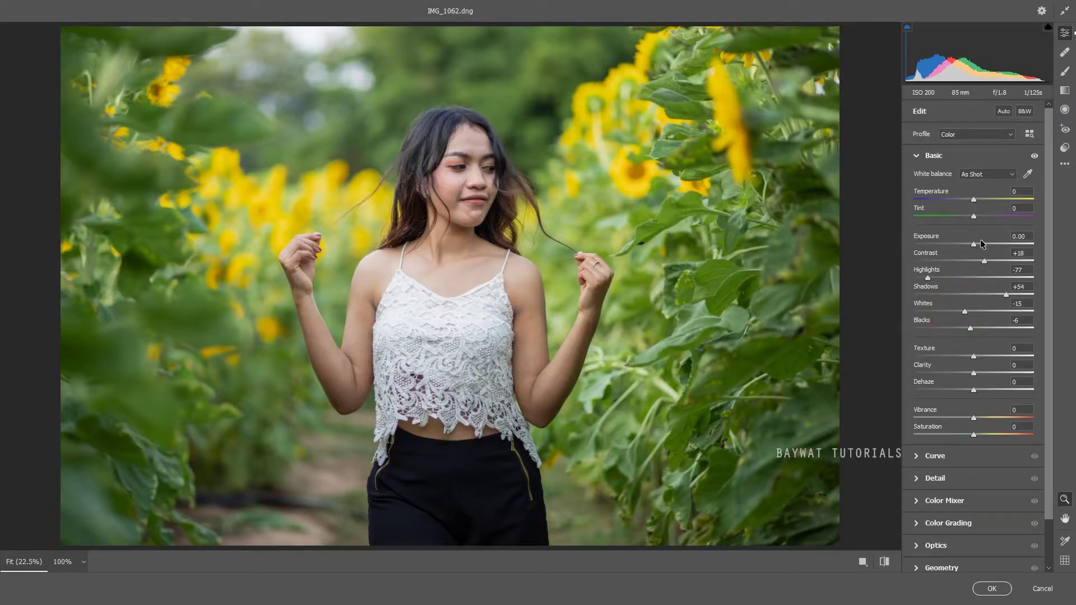
pyautogui.moveTo(972, 244); pyautogui.dragTo(973, 244)
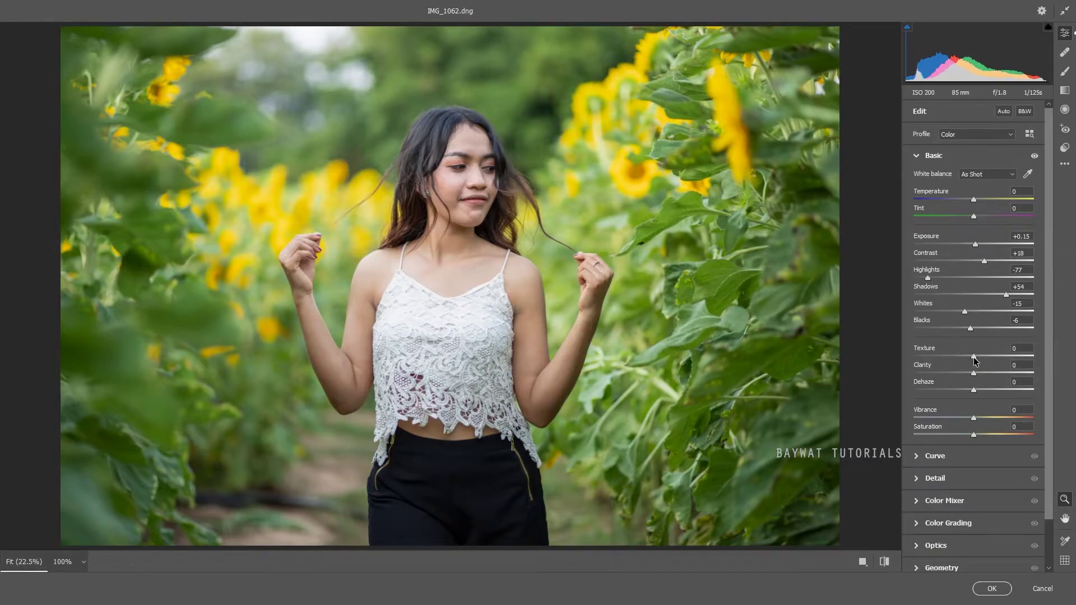
pyautogui.moveTo(974, 357)
pyautogui.mouseDown()
pyautogui.moveTo(961, 356)
pyautogui.moveTo(1026, 354)
pyautogui.moveTo(975, 356)
pyautogui.moveTo(995, 356)
pyautogui.moveTo(975, 357)
pyautogui.moveTo(972, 373)
pyautogui.mouseUp()
pyautogui.moveTo(927, 280); pyautogui.dragTo(923, 282)
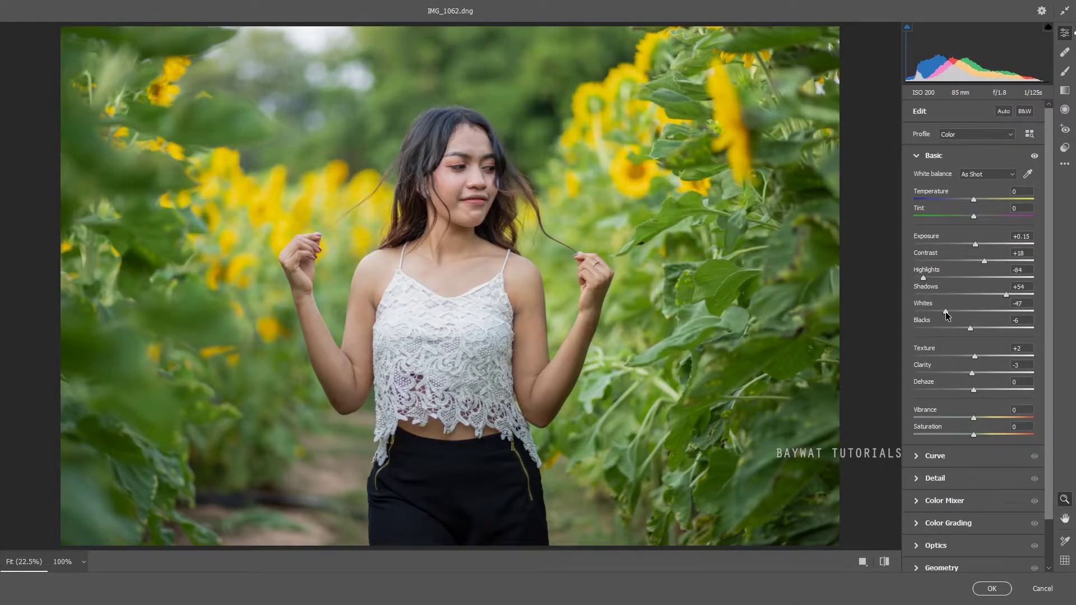
# - In the Color Mixer, set the Oranges luminance to +24 and fine-tune the luminance of Reds, Yellows and Greens
pyautogui.scroll(-1, 988, 459)
pyautogui.click(942, 461)
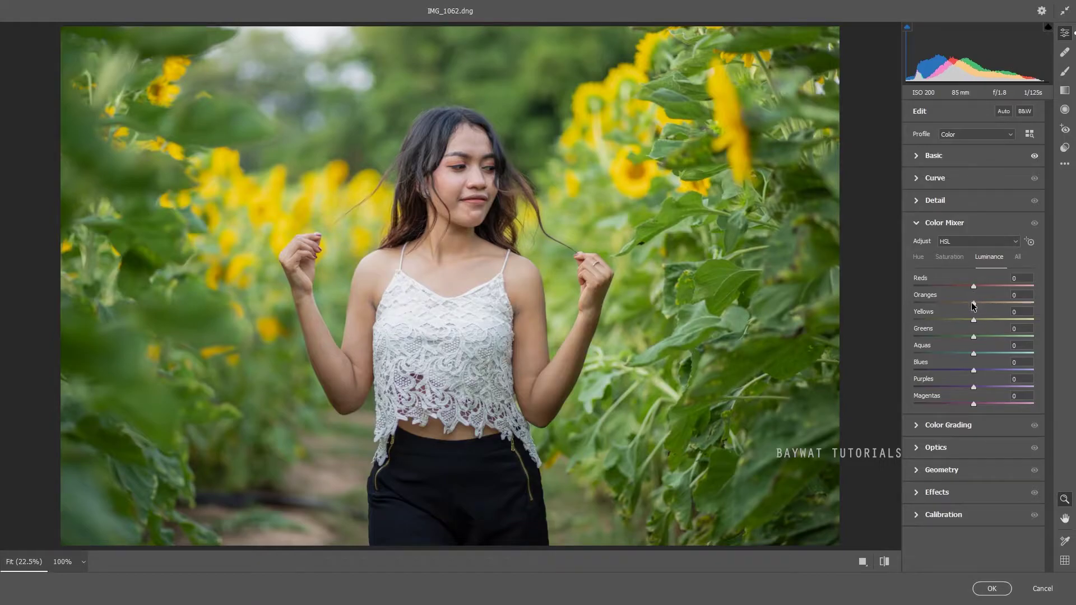
pyautogui.moveTo(973, 305)
pyautogui.mouseDown()
pyautogui.moveTo(991, 304)
pyautogui.moveTo(975, 305)
pyautogui.mouseUp()
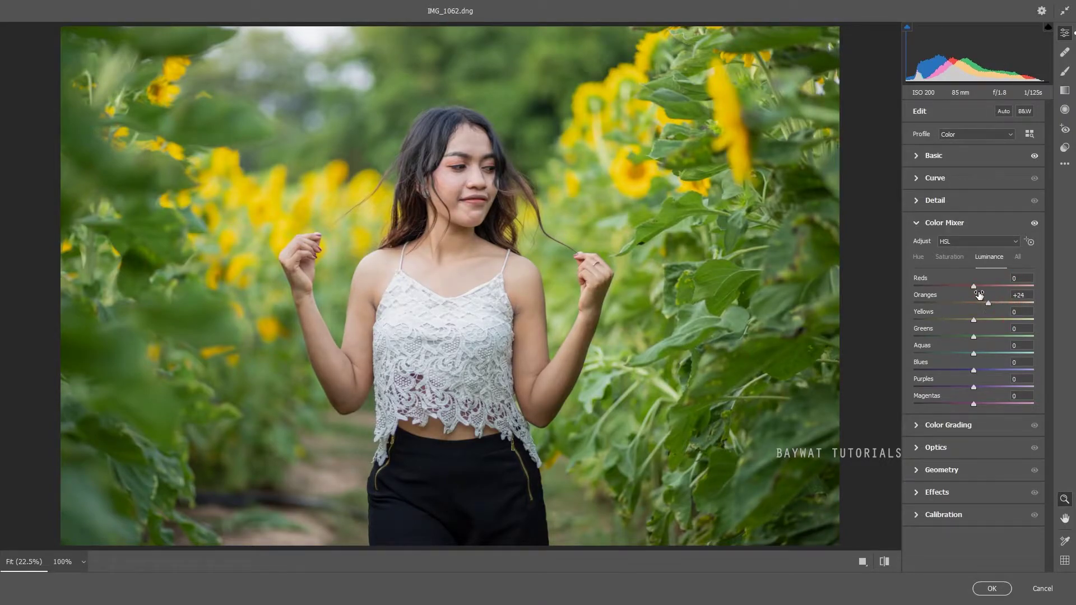
pyautogui.moveTo(973, 287); pyautogui.dragTo(971, 319)
pyautogui.moveTo(973, 336)
pyautogui.mouseDown()
pyautogui.moveTo(999, 335)
pyautogui.moveTo(959, 335)
pyautogui.moveTo(969, 335)
pyautogui.mouseUp()
# - Lower the Greens saturation slightly and shift the Greens hue to +40 in the Color Mixer
pyautogui.click(949, 257)
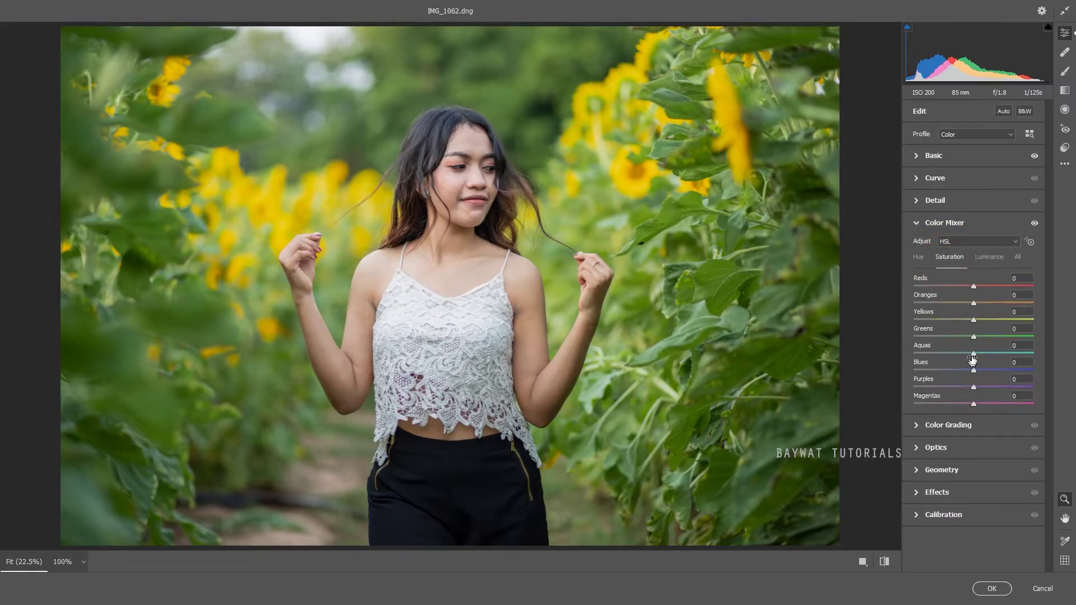
pyautogui.moveTo(974, 336)
pyautogui.mouseDown()
pyautogui.moveTo(1004, 335)
pyautogui.moveTo(954, 337)
pyautogui.moveTo(971, 338)
pyautogui.mouseUp()
pyautogui.click(918, 257)
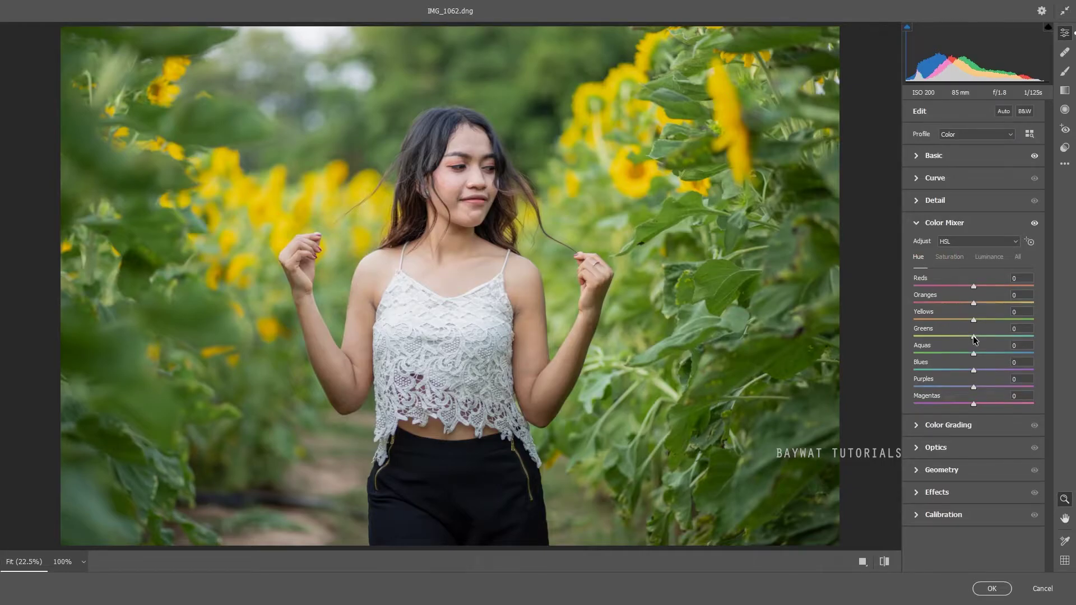
pyautogui.moveTo(973, 335)
pyautogui.mouseDown()
pyautogui.moveTo(1008, 328)
pyautogui.moveTo(986, 335)
pyautogui.mouseUp()
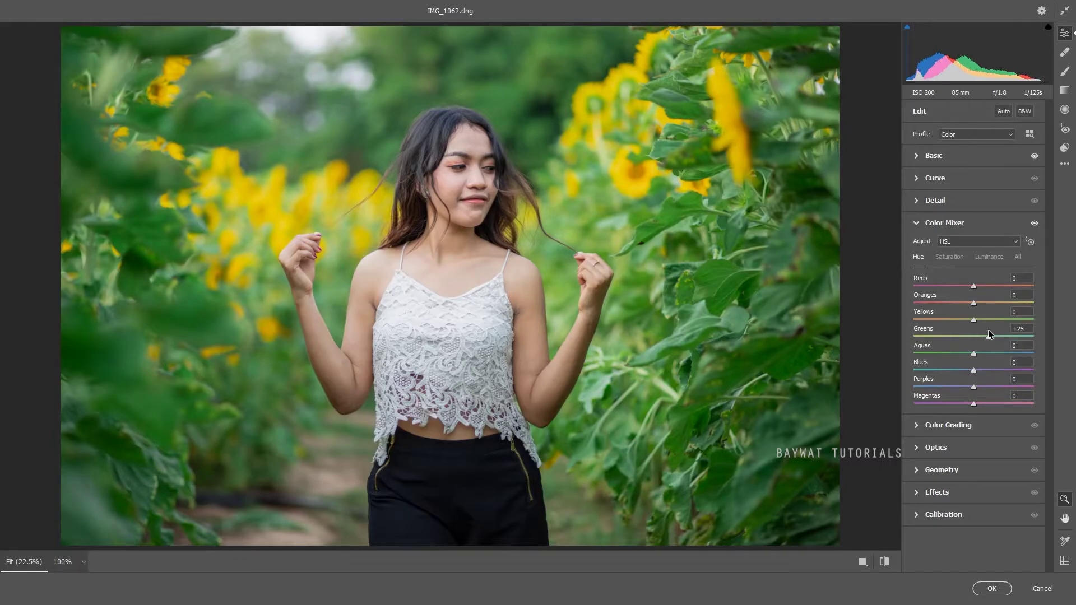
pyautogui.click(948, 257)
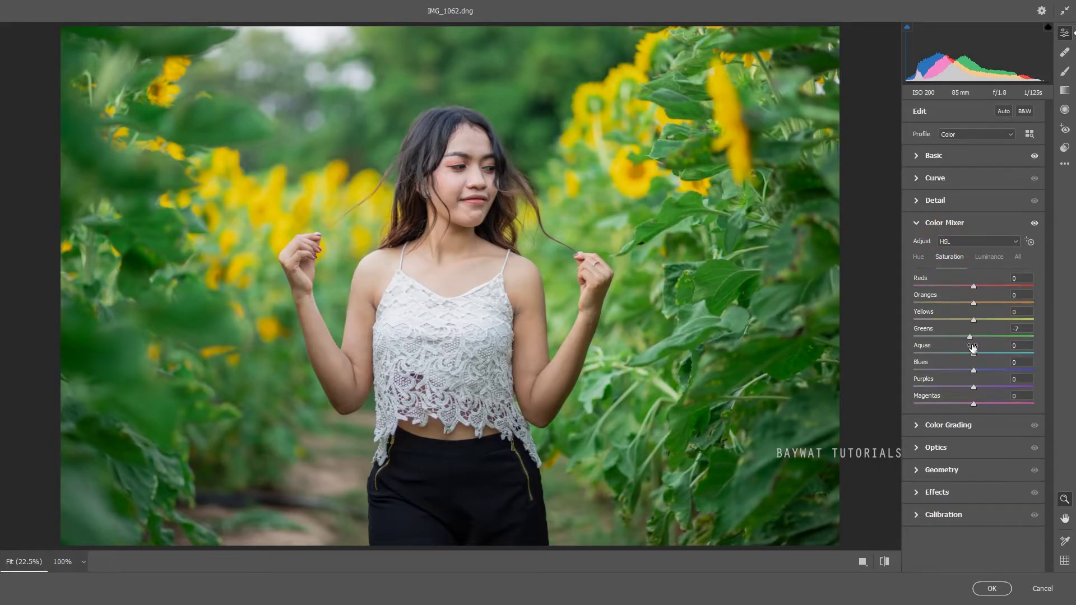
pyautogui.moveTo(970, 336); pyautogui.dragTo(996, 327)
pyautogui.click(917, 256)
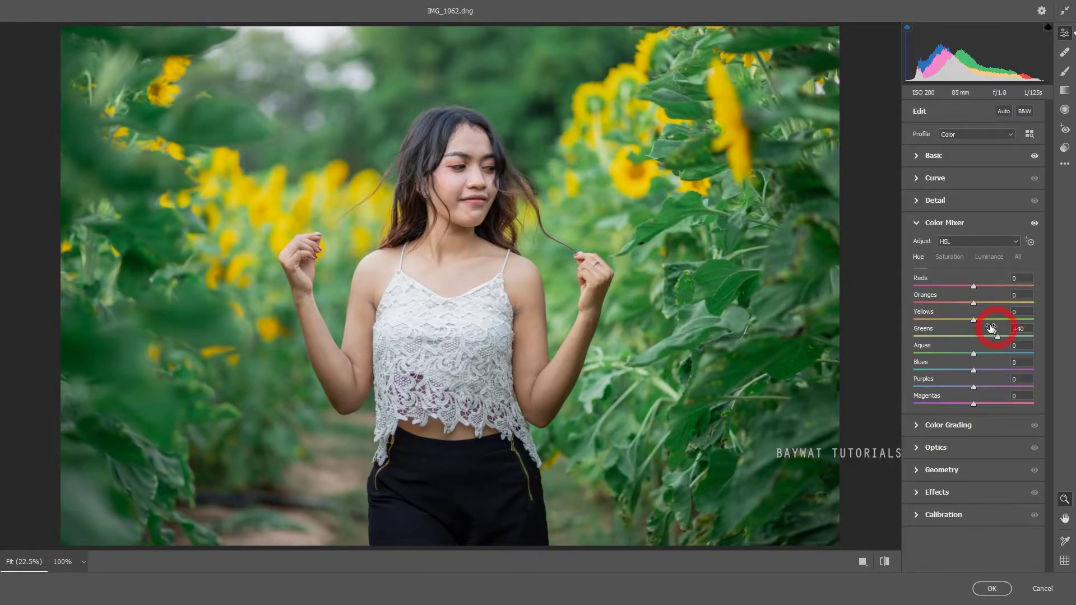
# - Set saturation to -1 for Greens, -37 for Aquas, -7 for Blues and -100 for Purples, fine-tune Oranges, and apply the filter
pyautogui.click(949, 256)
pyautogui.moveTo(973, 336)
pyautogui.mouseDown()
pyautogui.moveTo(952, 337)
pyautogui.moveTo(981, 336)
pyautogui.moveTo(938, 354)
pyautogui.moveTo(950, 357)
pyautogui.moveTo(939, 368)
pyautogui.moveTo(917, 366)
pyautogui.moveTo(970, 355)
pyautogui.moveTo(914, 360)
pyautogui.moveTo(965, 356)
pyautogui.moveTo(969, 368)
pyautogui.moveTo(874, 390)
pyautogui.moveTo(885, 393)
pyautogui.mouseUp()
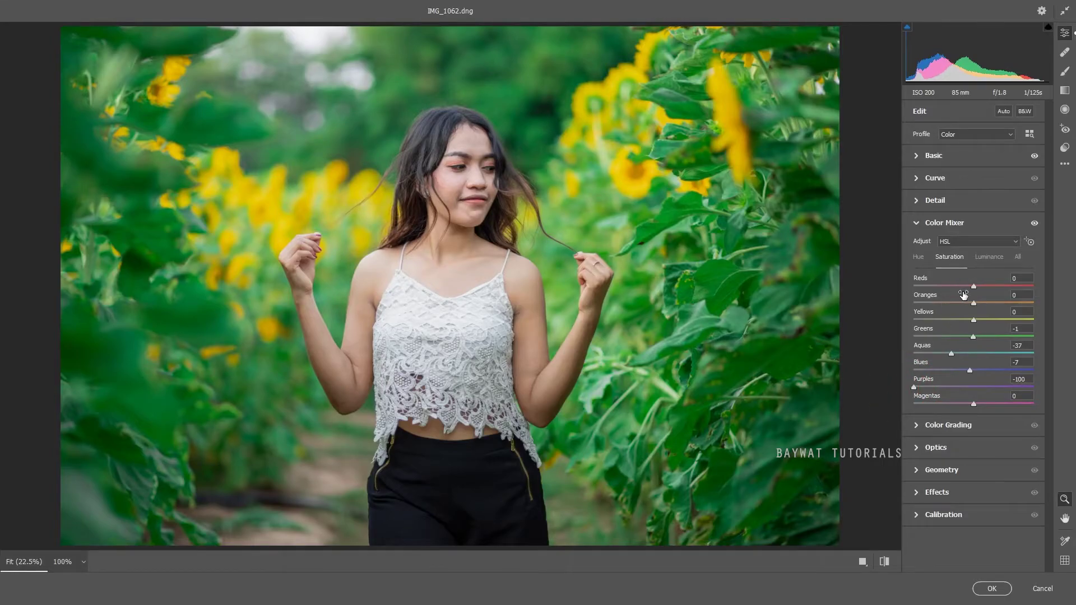
pyautogui.moveTo(970, 303)
pyautogui.mouseDown()
pyautogui.moveTo(957, 303)
pyautogui.moveTo(971, 306)
pyautogui.mouseUp()
pyautogui.moveTo(971, 303)
pyautogui.mouseDown()
pyautogui.moveTo(982, 303)
pyautogui.moveTo(972, 304)
pyautogui.mouseUp()
pyautogui.click(992, 589)
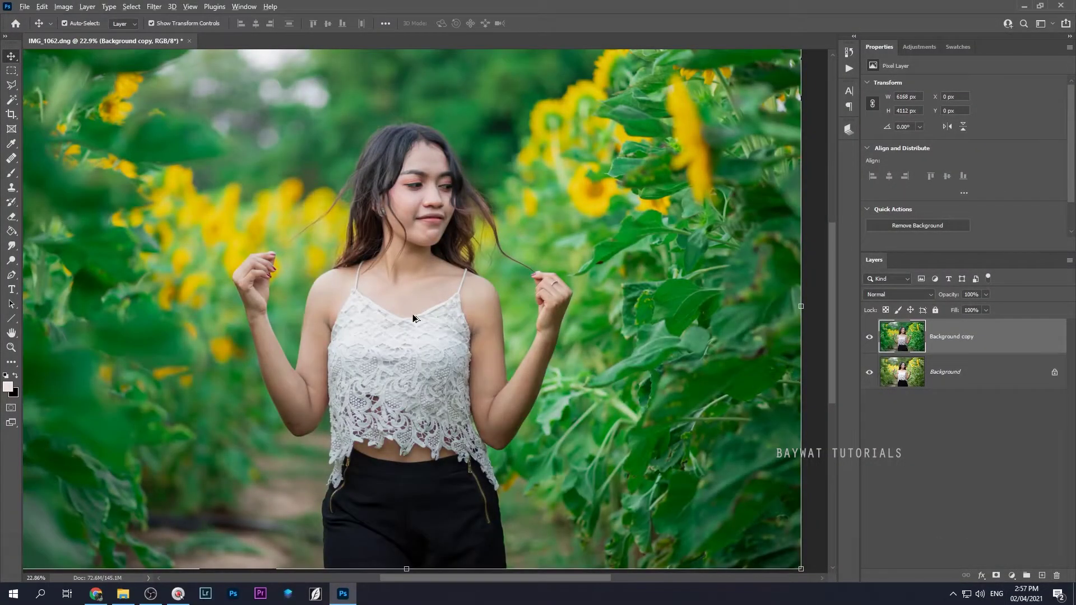
# - Compare the color-graded Background copy layer with the original photo by toggling its visibility, and inspect the result up close
pyautogui.scroll(-4, 416, 317)
pyautogui.scroll(3, 443, 329)
pyautogui.scroll(-1, 447, 330)
pyautogui.scroll(1, 448, 333)
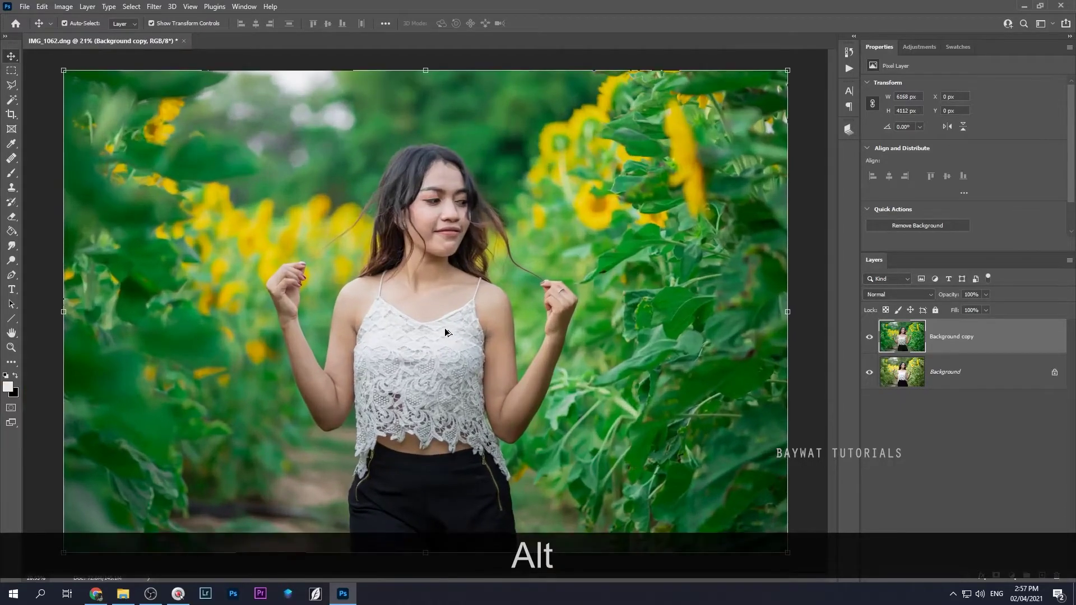
pyautogui.scroll(1, 447, 332)
pyautogui.scroll(-1, 445, 332)
pyautogui.click(869, 339)
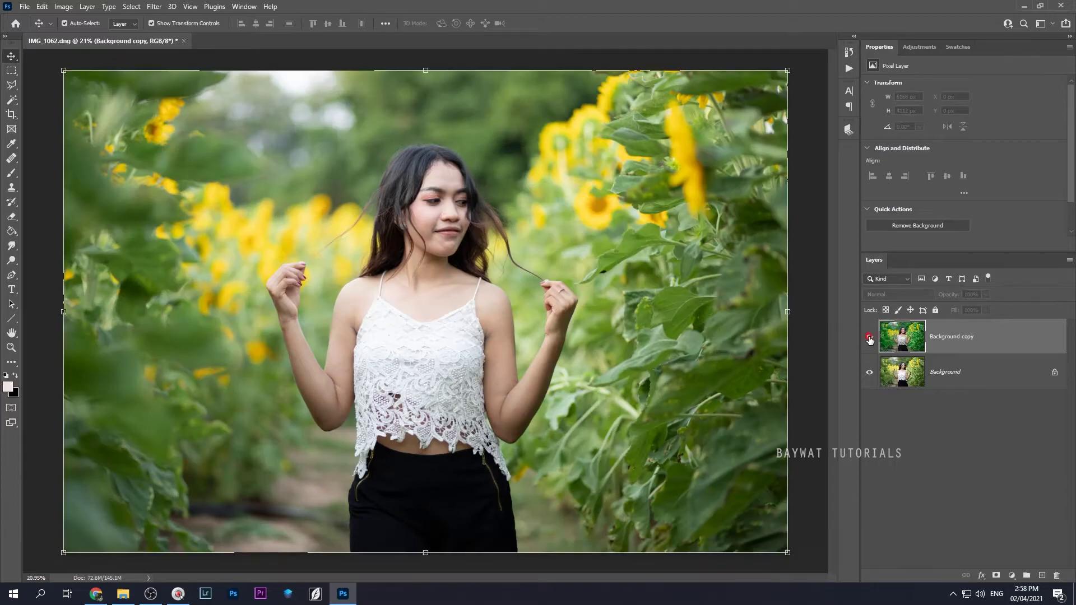
pyautogui.click(869, 339)
pyautogui.click(869, 339)
pyautogui.click(869, 339)
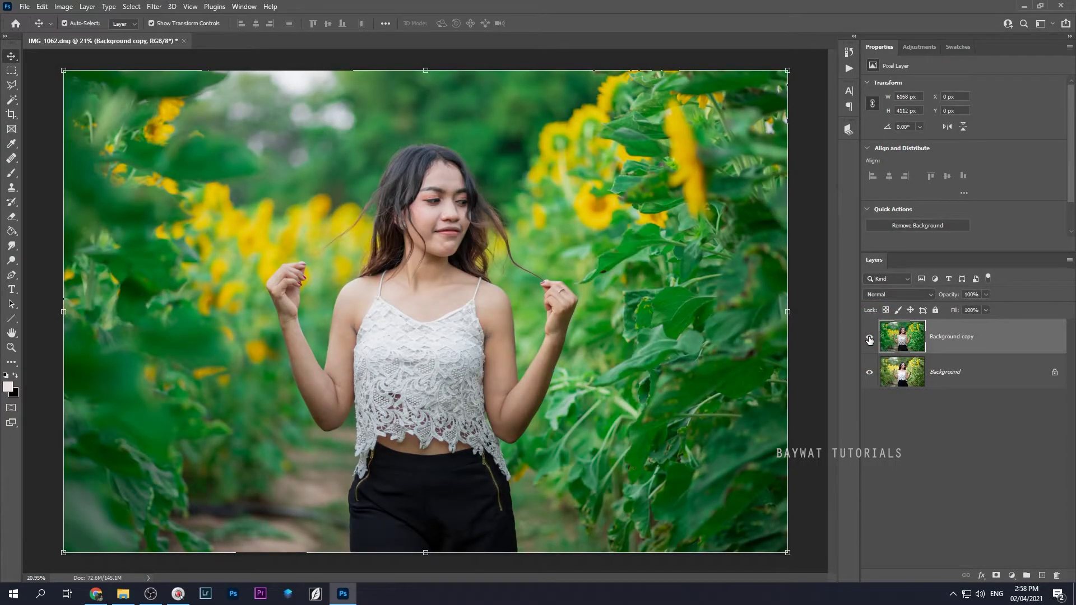
pyautogui.scroll(1, 403, 337)
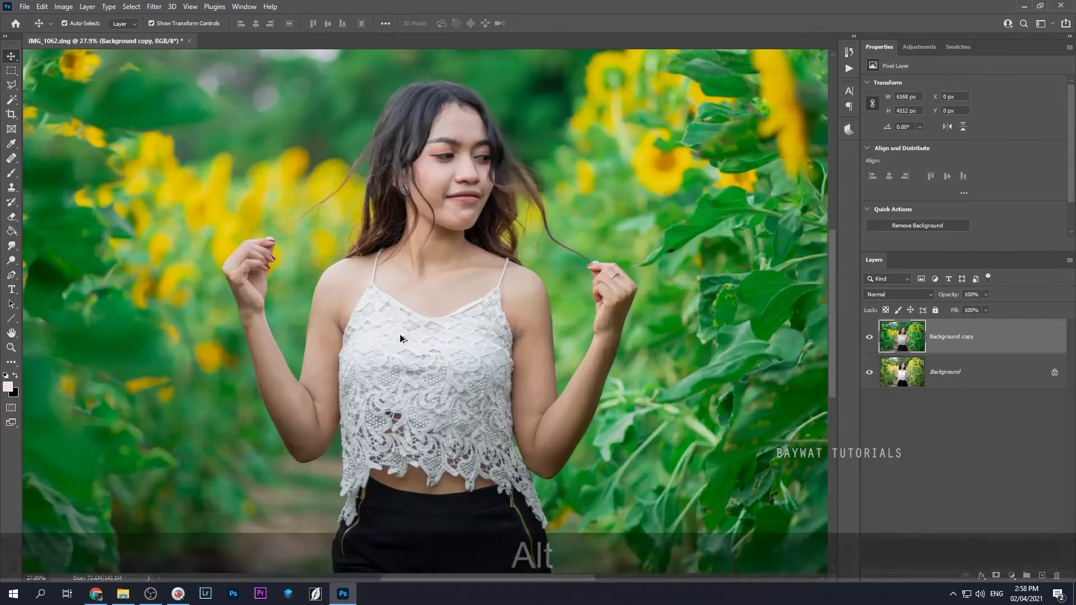
pyautogui.scroll(-2, 403, 337)
pyautogui.scroll(2, 403, 337)
pyautogui.scroll(-1, 403, 338)
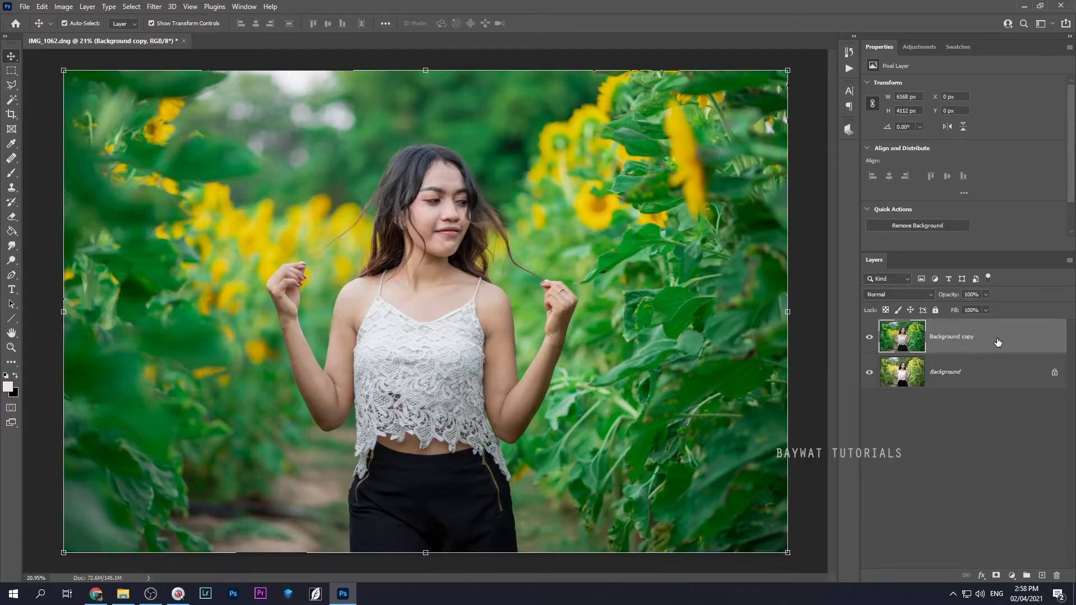
# - Duplicate the Background copy layer and open the Camera Raw Filter on the duplicate
pyautogui.moveTo(989, 338); pyautogui.dragTo(1043, 574)
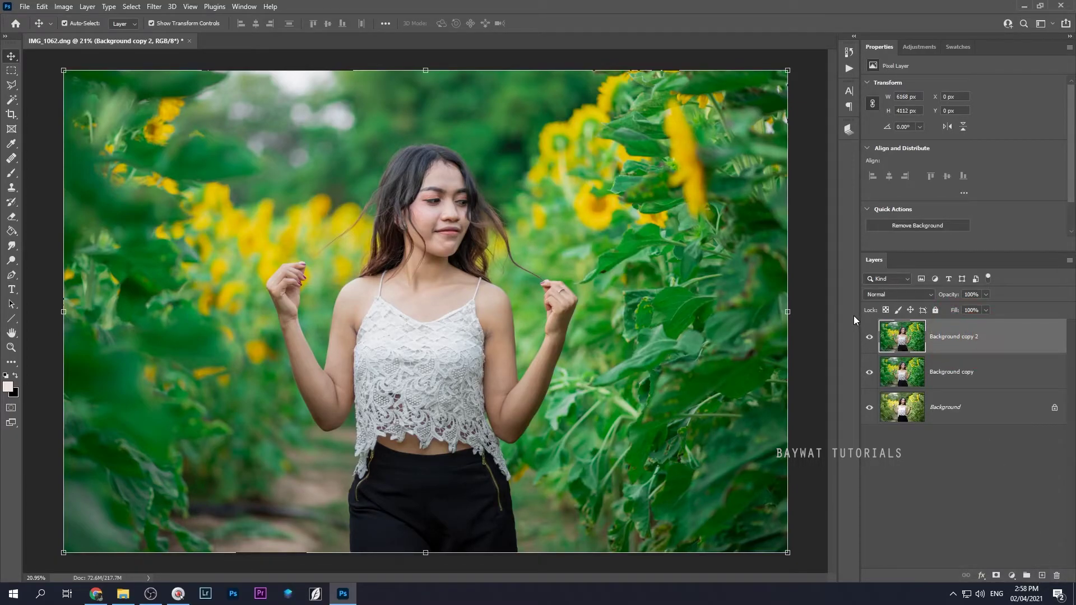
pyautogui.click(152, 7)
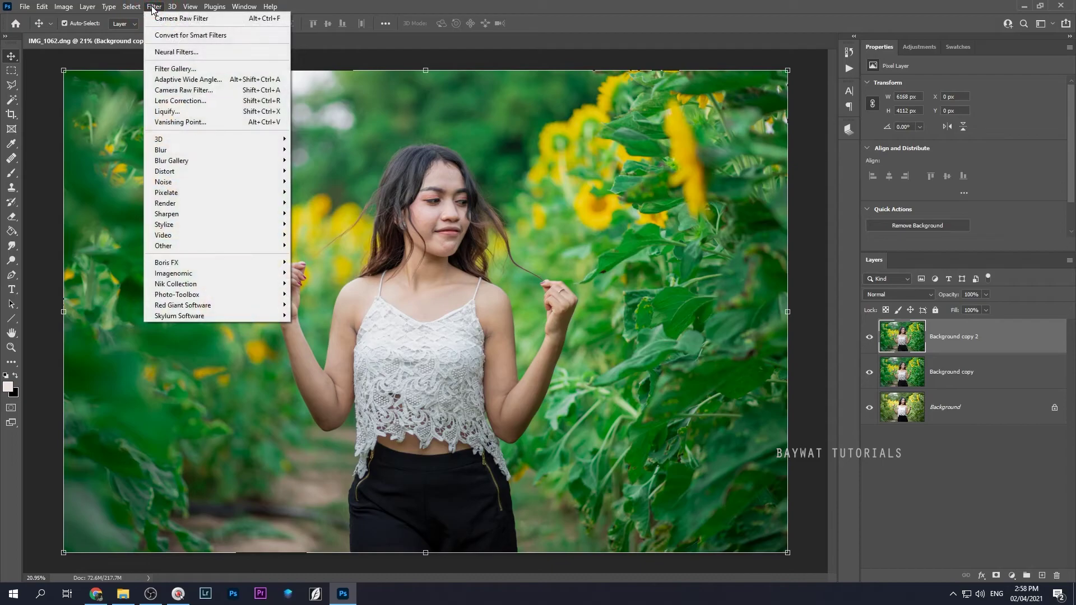
pyautogui.click(172, 91)
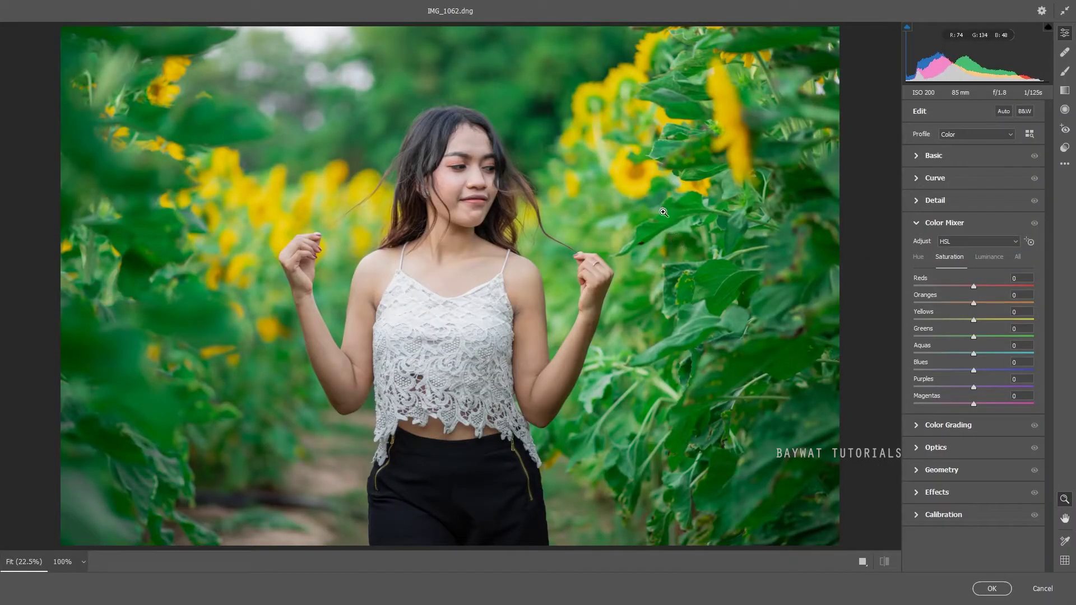
# - Add an inverted radial filter around the woman, with the selective edits reset and Whites set to -53
pyautogui.click(1065, 110)
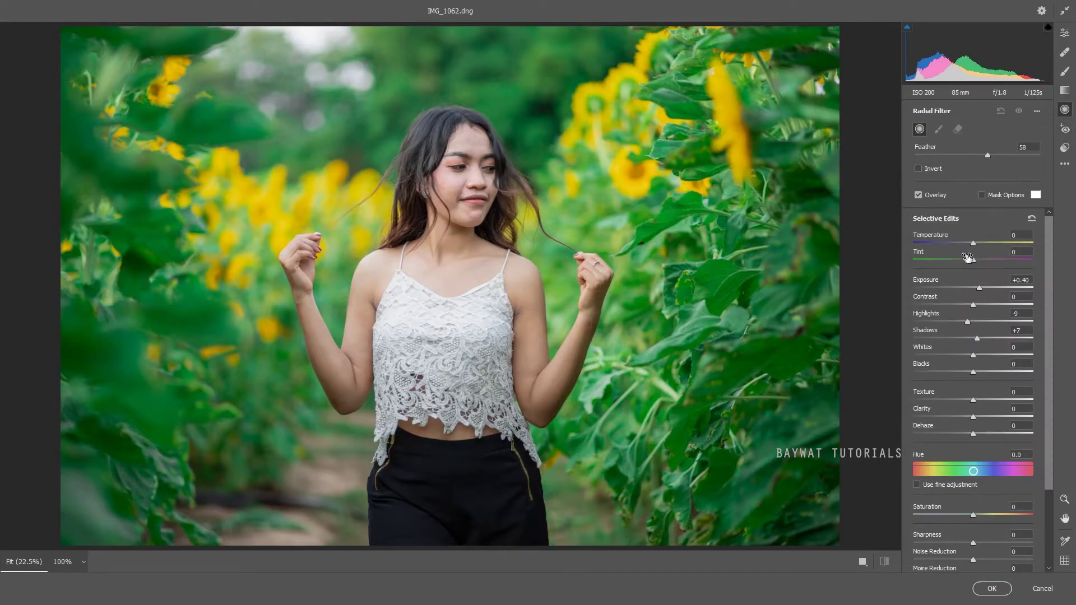
pyautogui.click(1033, 222)
pyautogui.click(918, 169)
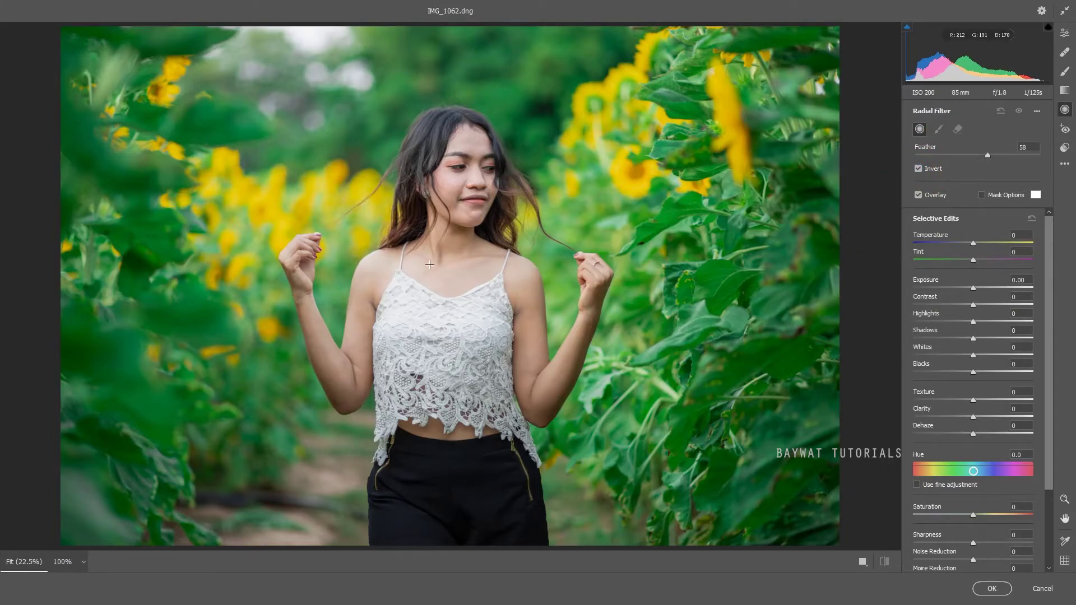
pyautogui.moveTo(425, 271); pyautogui.dragTo(589, 529)
pyautogui.moveTo(501, 395); pyautogui.dragTo(503, 393)
pyautogui.moveTo(972, 355); pyautogui.dragTo(940, 355)
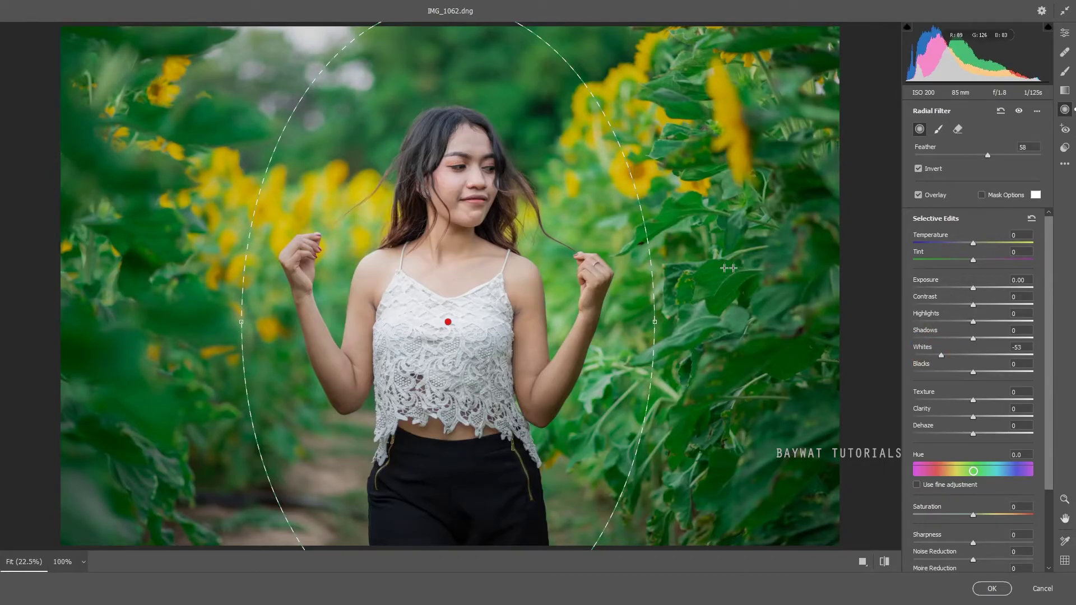
# - Widen the radial filter's ellipse, recenter it on the woman's upper chest, and apply the filter
pyautogui.moveTo(531, 323); pyautogui.dragTo(537, 281)
pyautogui.moveTo(246, 282); pyautogui.dragTo(229, 283)
pyautogui.moveTo(437, 295); pyautogui.dragTo(431, 296)
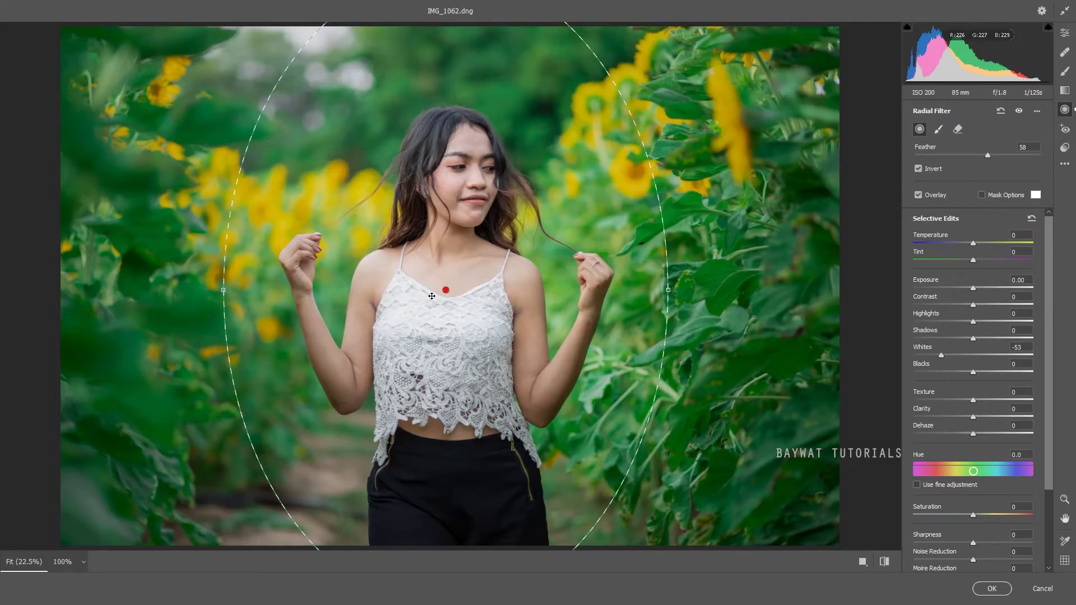
pyautogui.press('Return')
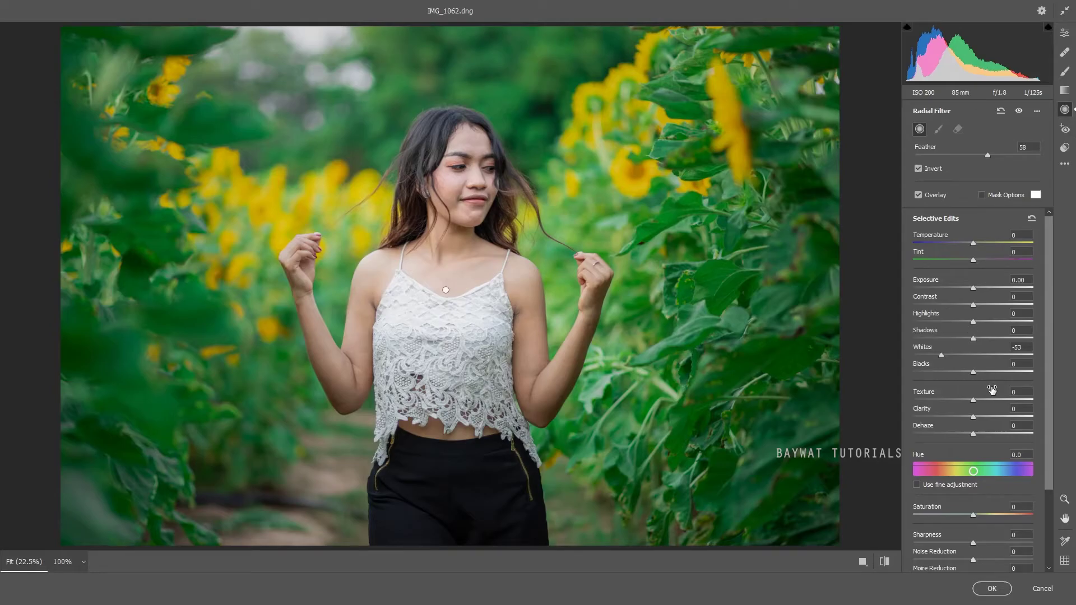
pyautogui.click(991, 588)
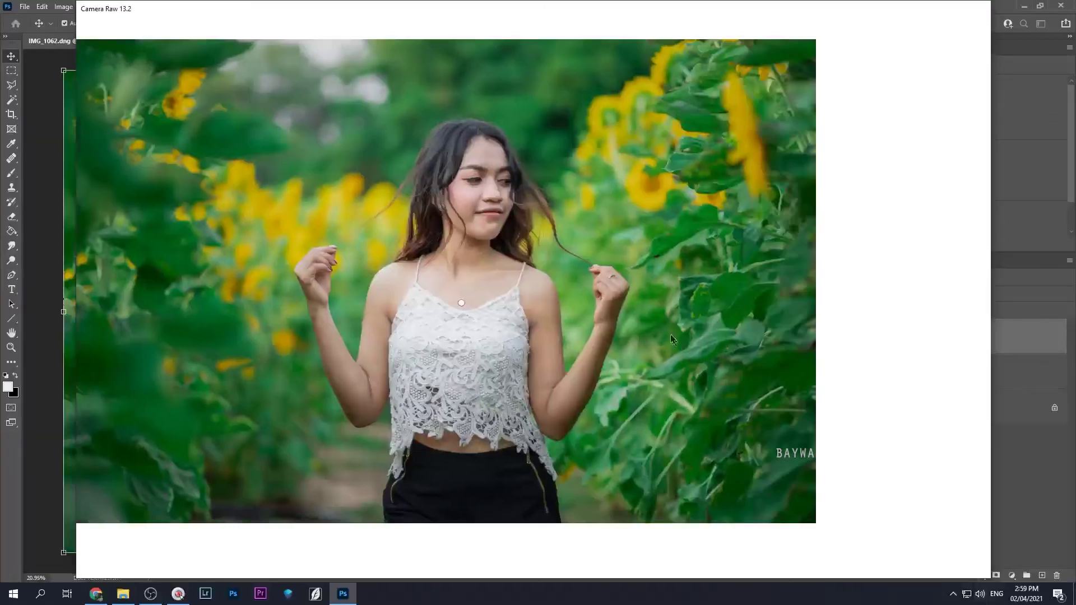
# - Examine the radial filter's effect on the portrait, both up close and as a whole
pyautogui.keyDown('alt'); pyautogui.scroll(-3, 453, 302); pyautogui.keyUp('alt')
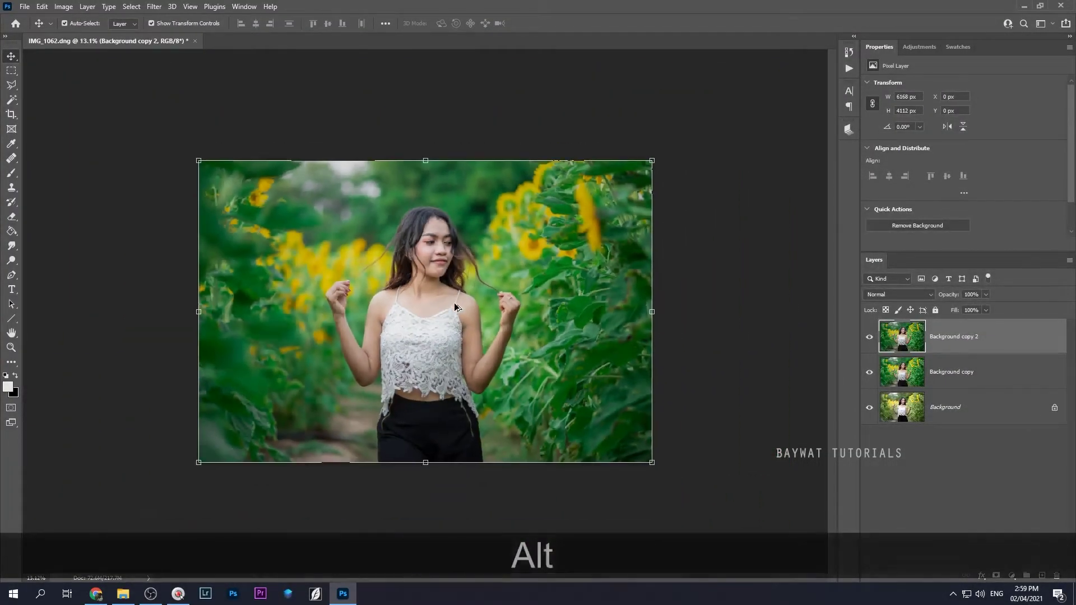
pyautogui.keyDown('alt'); pyautogui.scroll(5, 454, 302); pyautogui.keyUp('alt')
pyautogui.keyDown('alt'); pyautogui.scroll(-4, 398, 317); pyautogui.keyUp('alt')
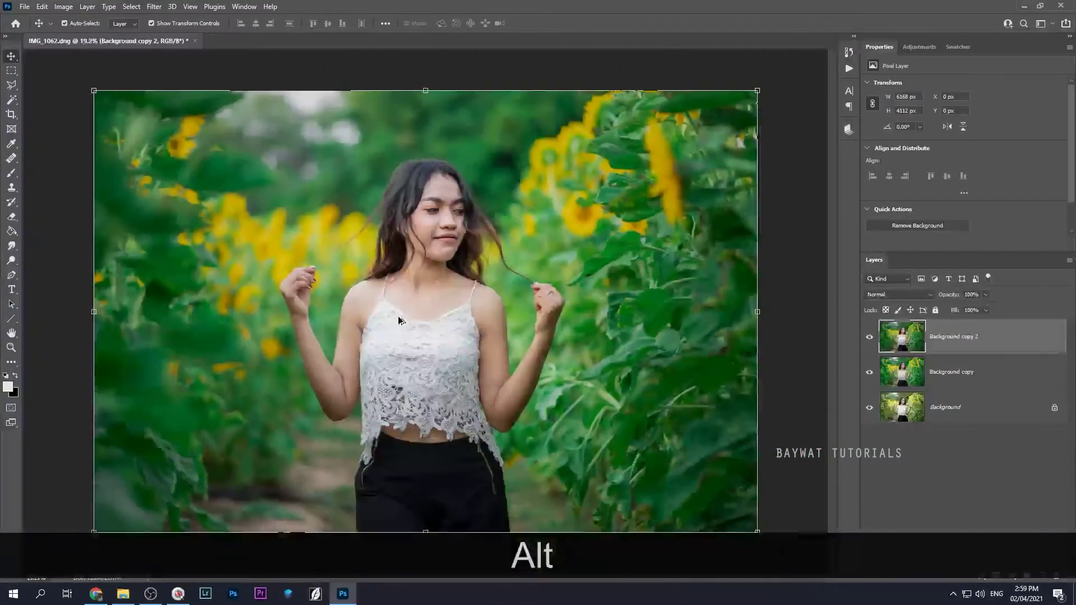
pyautogui.keyDown('alt'); pyautogui.scroll(2, 407, 321); pyautogui.keyUp('alt')
pyautogui.keyDown('alt'); pyautogui.scroll(-2, 408, 324); pyautogui.keyUp('alt')
pyautogui.keyDown('alt'); pyautogui.scroll(3, 407, 326); pyautogui.keyUp('alt')
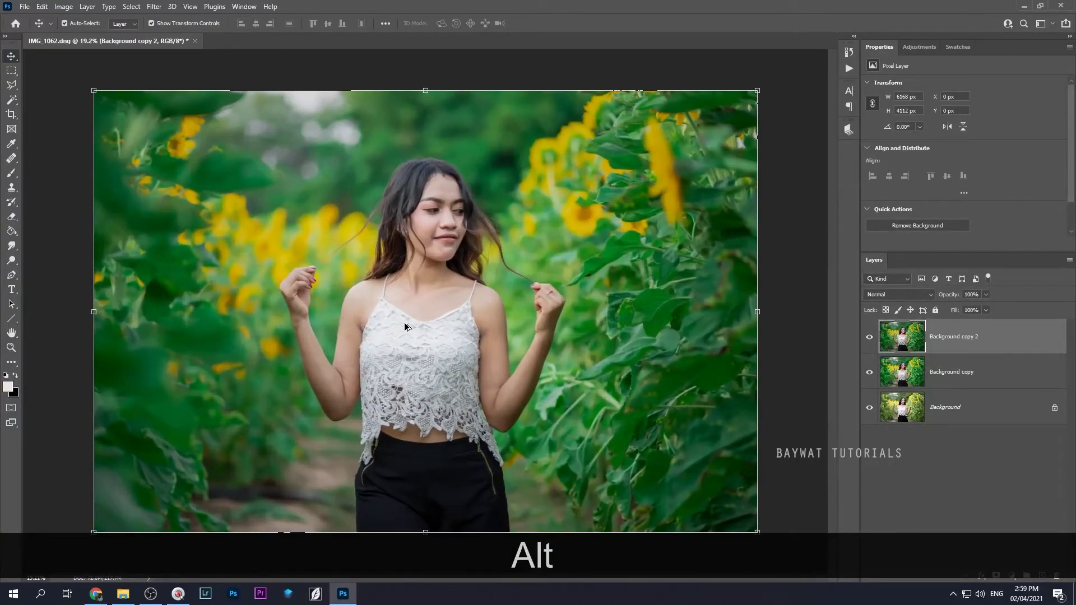
pyautogui.keyDown('alt'); pyautogui.scroll(-1, 413, 335); pyautogui.keyUp('alt')
pyautogui.keyDown('alt'); pyautogui.scroll(-2, 412, 335); pyautogui.keyUp('alt')
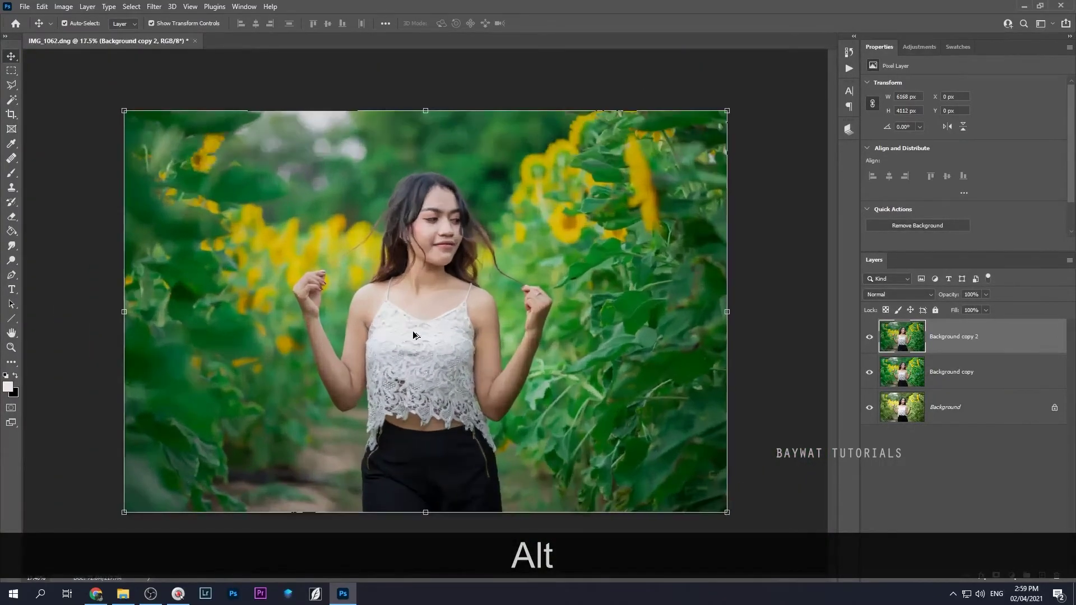
pyautogui.keyDown('alt'); pyautogui.scroll(2, 414, 335); pyautogui.keyUp('alt')
pyautogui.keyDown('alt'); pyautogui.scroll(-1, 414, 335); pyautogui.keyUp('alt')
pyautogui.keyDown('alt'); pyautogui.scroll(1, 414, 335); pyautogui.keyUp('alt')
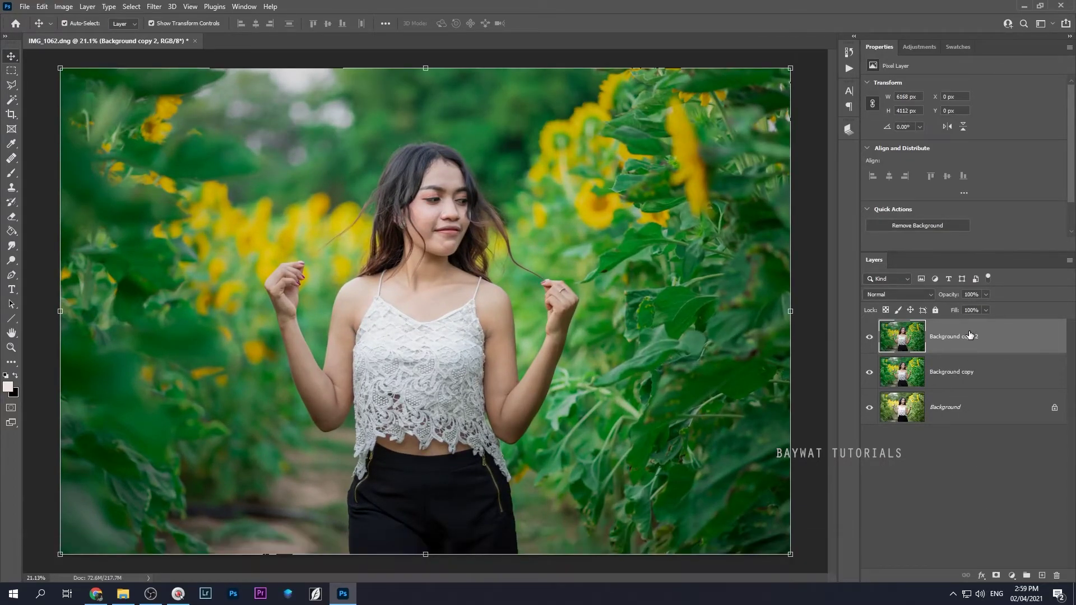
# - Duplicate the Background copy 2 layer and open the Camera Raw Filter on the duplicate
pyautogui.moveTo(967, 336); pyautogui.dragTo(1041, 577)
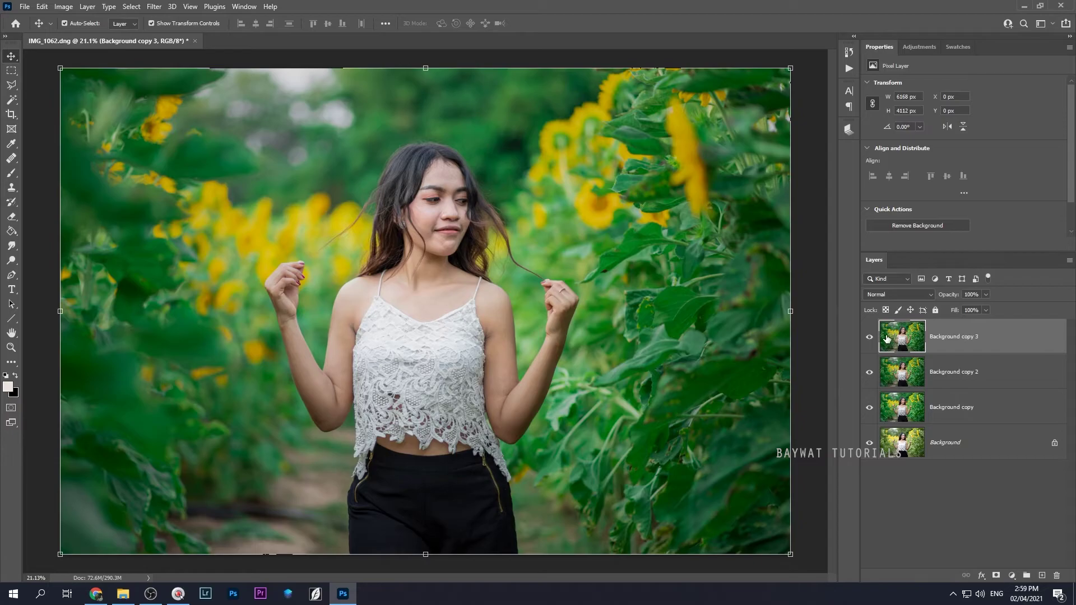
pyautogui.click(154, 7)
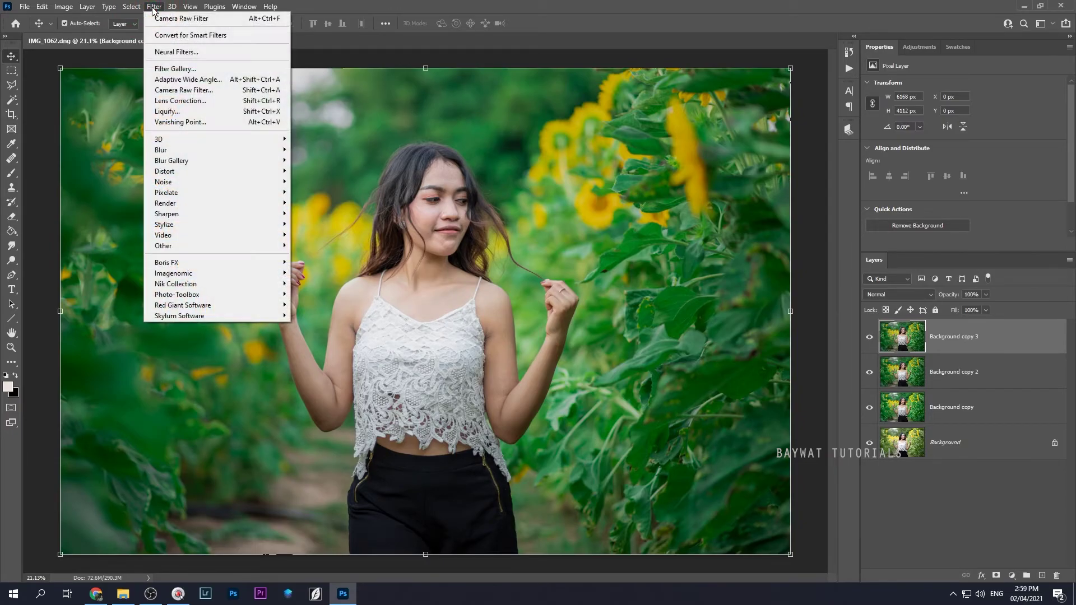
pyautogui.click(166, 97)
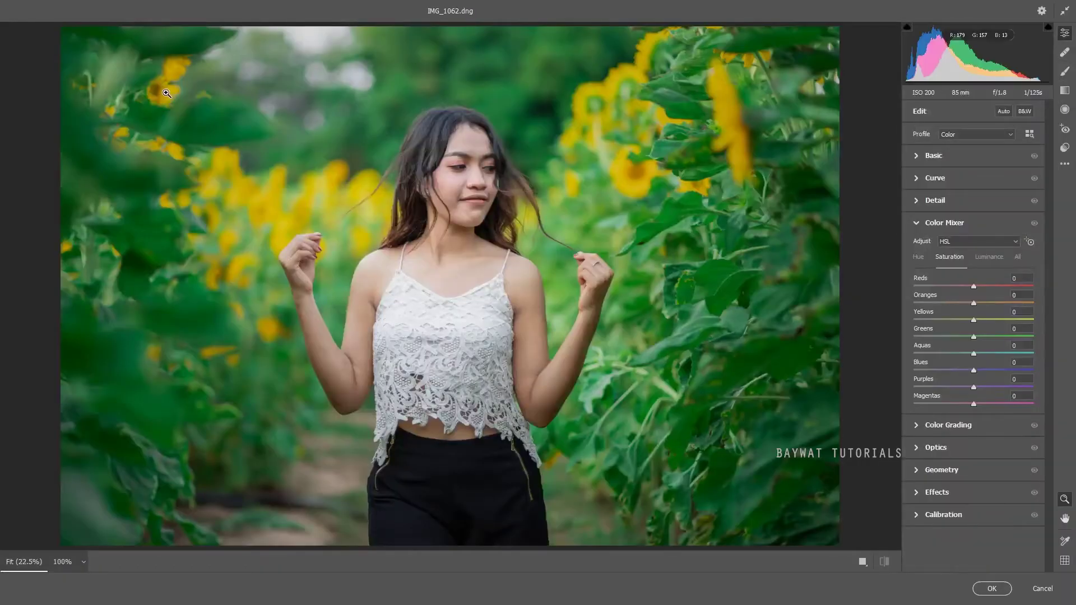
# - Set Highlights to +9, Exposure to +0.05 and Whites to +24 among the basic adjustments, and apply the filter
pyautogui.click(916, 155)
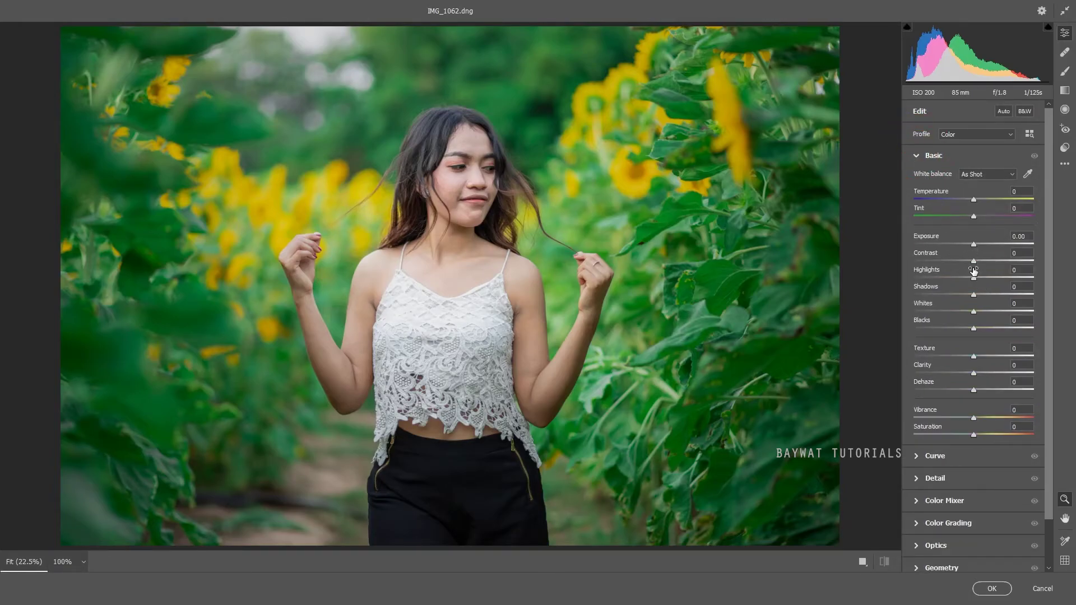
pyautogui.moveTo(973, 280); pyautogui.dragTo(978, 276)
pyautogui.click(973, 245)
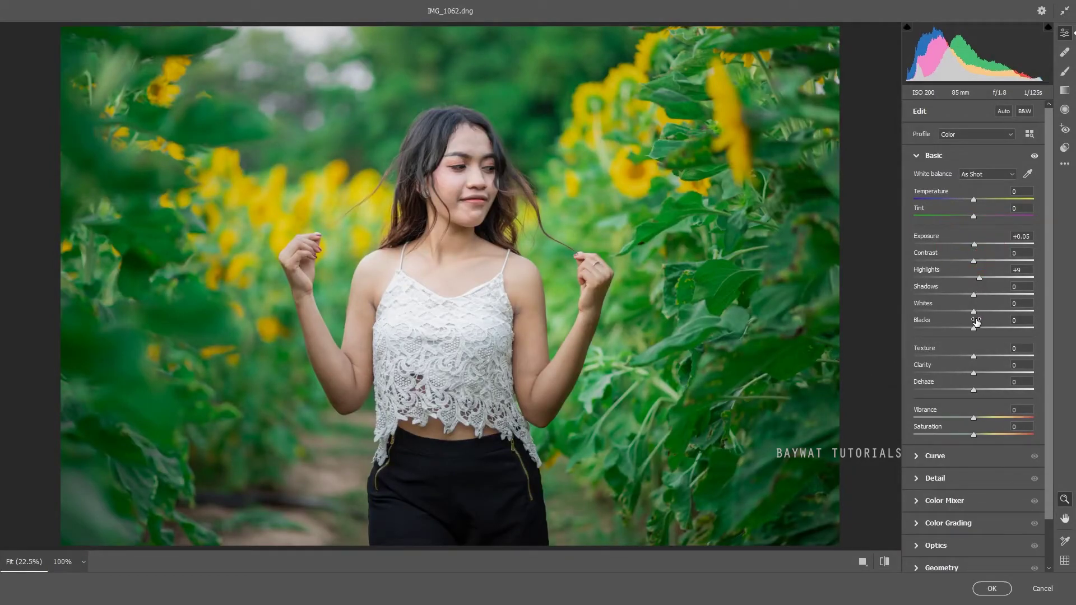
pyautogui.moveTo(985, 311); pyautogui.dragTo(987, 306)
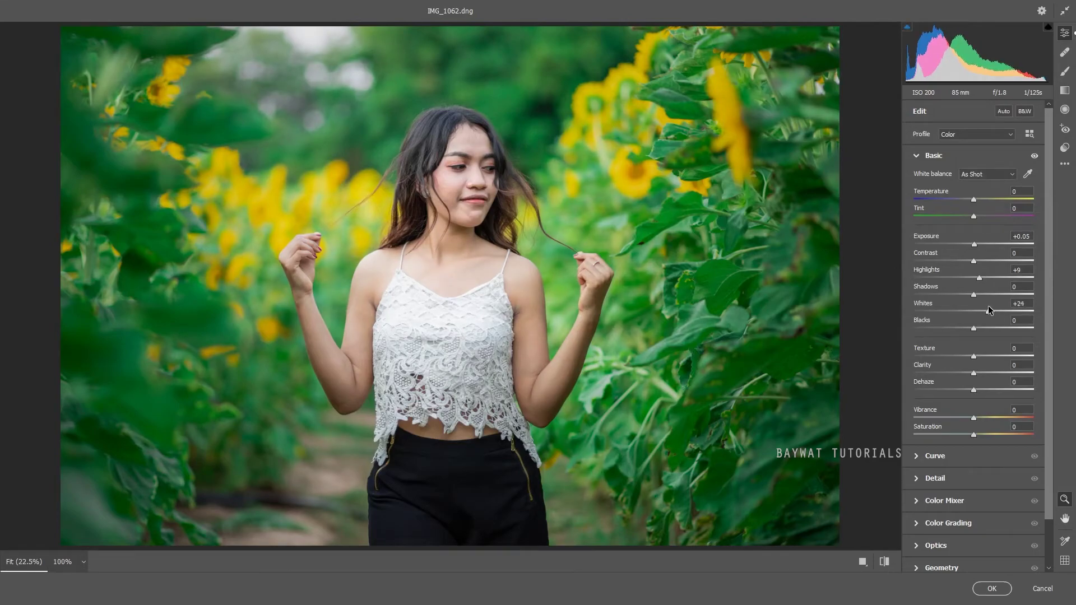
pyautogui.click(990, 588)
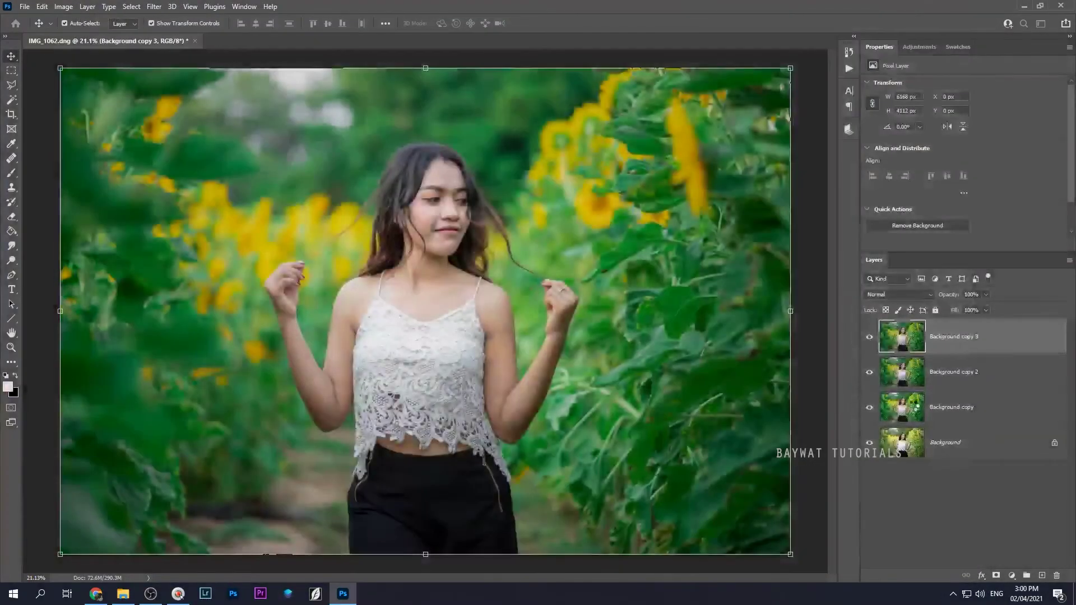
# - Add a layer mask to Background copy 3, invert it to black, and make white the foreground color
pyautogui.click(995, 575)
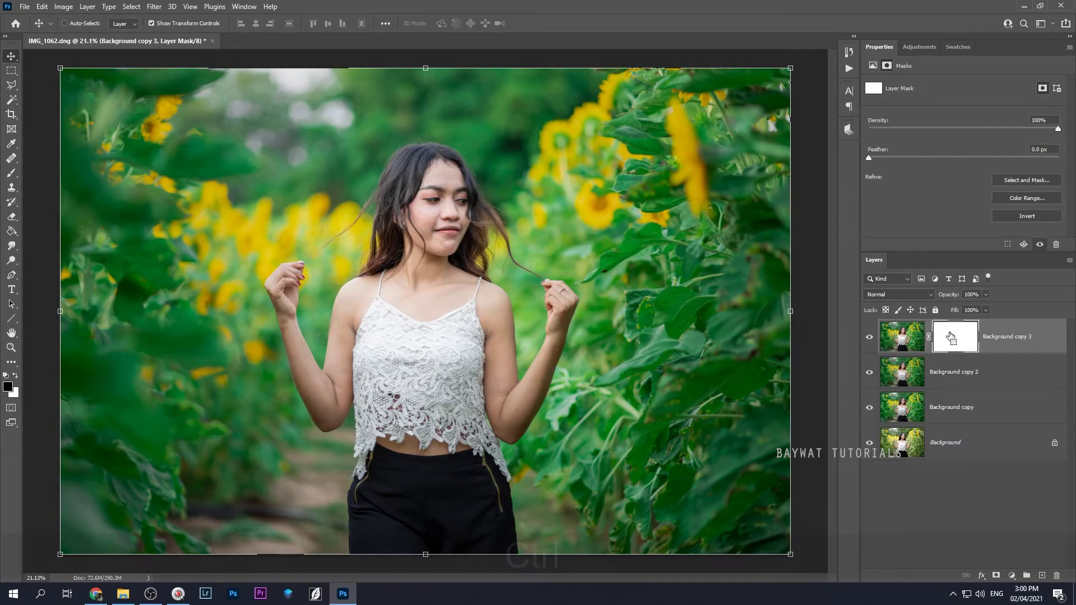
pyautogui.hotkey('ctrl', 'i')
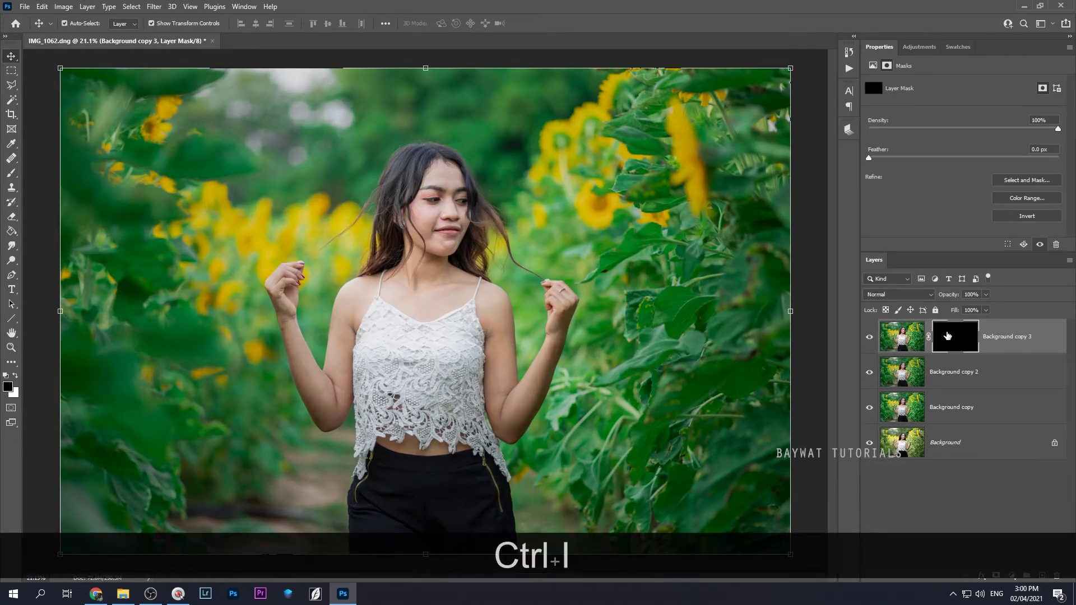
pyautogui.click(15, 376)
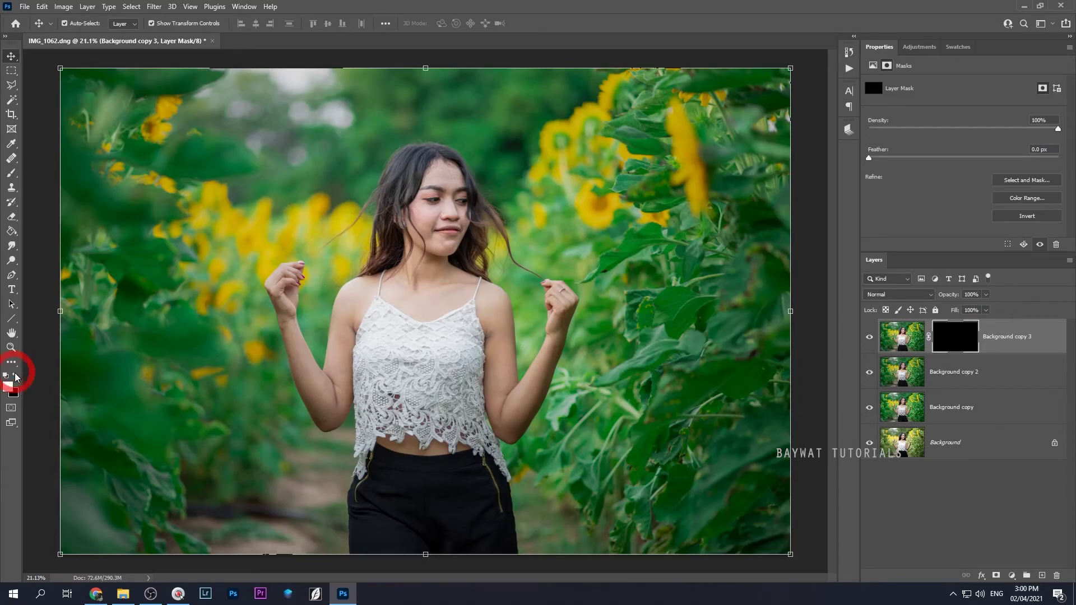
# - Paint white on the mask over the woman's face, torso and arms with a size 500 brush at 100% flow
pyautogui.click(11, 174)
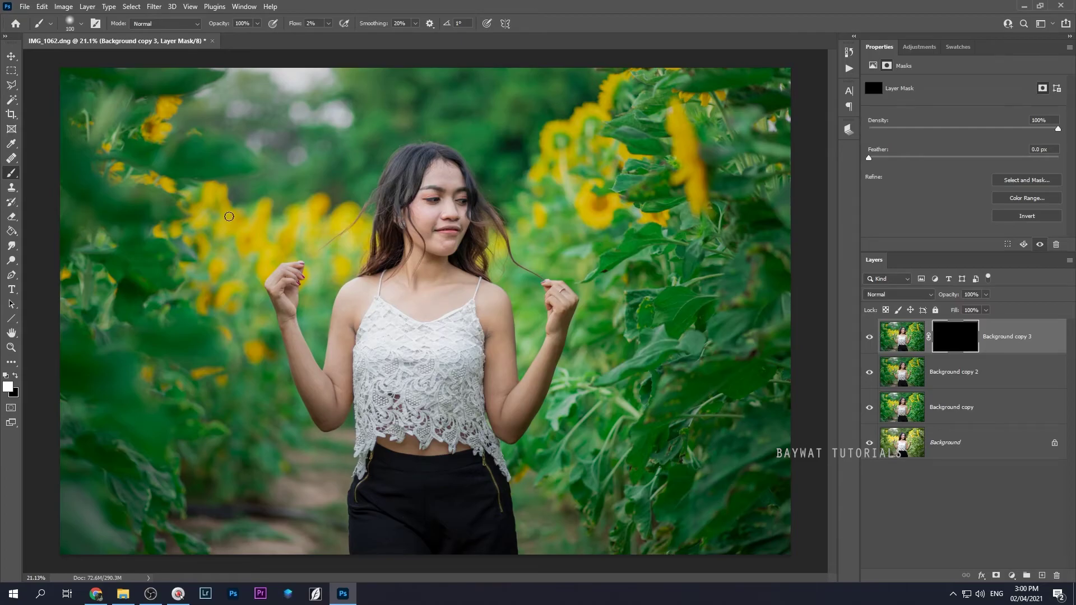
pyautogui.moveTo(292, 25); pyautogui.dragTo(370, 23)
pyautogui.press(']')
pyautogui.press(']')
pyautogui.press(']')
pyautogui.press(']')
pyautogui.press(']')
pyautogui.press(']')
pyautogui.press(']')
pyautogui.press(']')
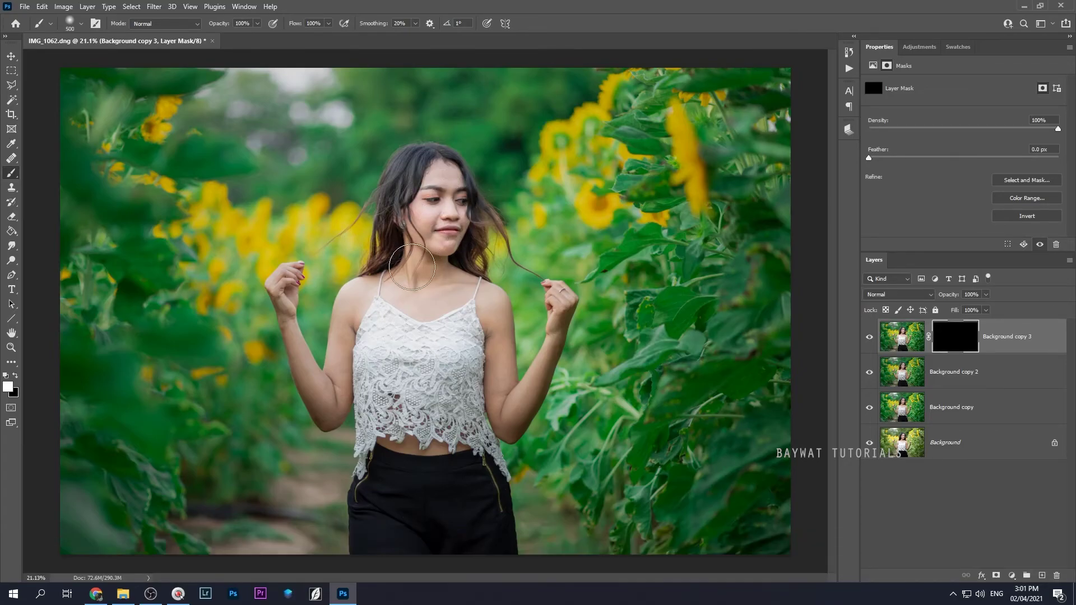
pyautogui.moveTo(444, 190)
pyautogui.mouseDown()
pyautogui.moveTo(336, 372)
pyautogui.moveTo(312, 392)
pyautogui.moveTo(326, 408)
pyautogui.moveTo(409, 288)
pyautogui.moveTo(492, 307)
pyautogui.moveTo(507, 408)
pyautogui.moveTo(502, 395)
pyautogui.mouseUp()
pyautogui.moveTo(406, 451); pyautogui.dragTo(451, 445)
# - Extend the white mask painting over the woman's arms, midriff and face, using brush sizes from 300 to 600
pyautogui.press('[')
pyautogui.press('[')
pyautogui.press('[')
pyautogui.press('[')
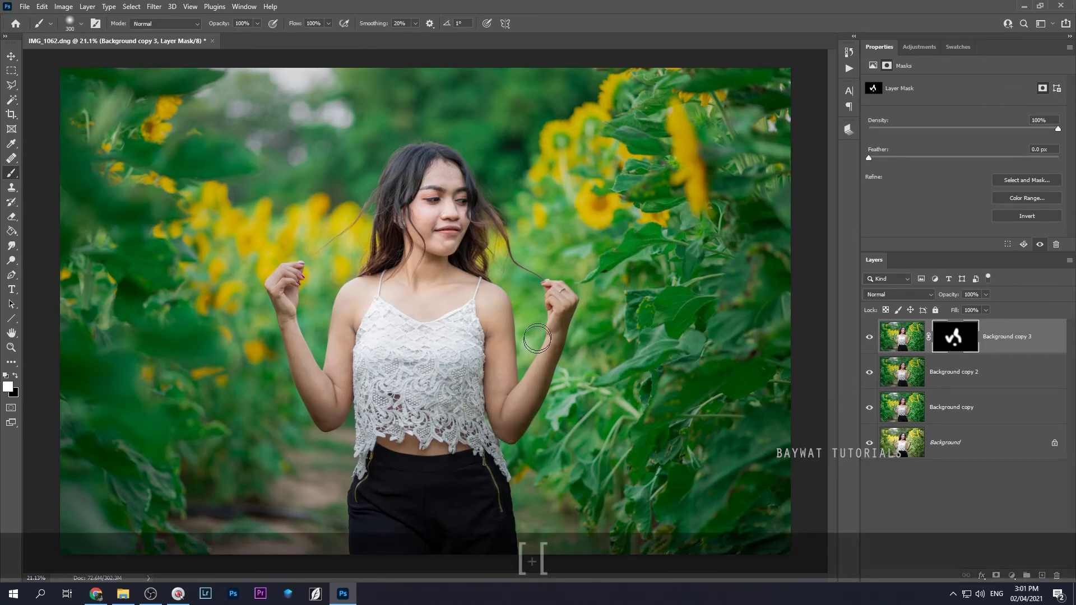
pyautogui.press(']')
pyautogui.press(']')
pyautogui.press(']')
pyautogui.press(']')
pyautogui.press(']')
pyautogui.press(']')
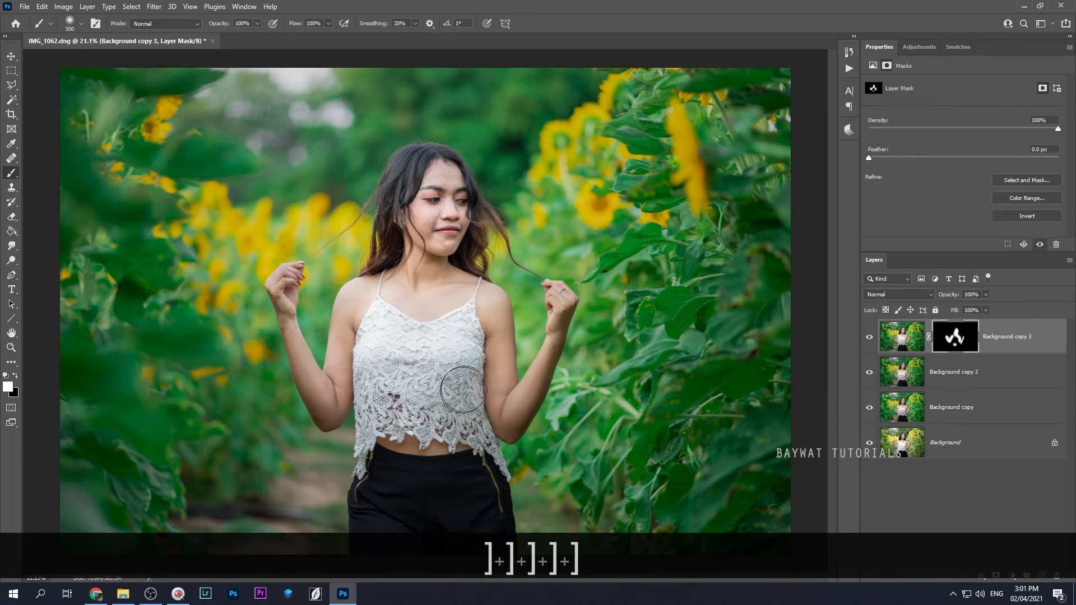
pyautogui.moveTo(405, 441)
pyautogui.mouseDown()
pyautogui.moveTo(490, 465)
pyautogui.moveTo(453, 405)
pyautogui.moveTo(431, 428)
pyautogui.mouseUp()
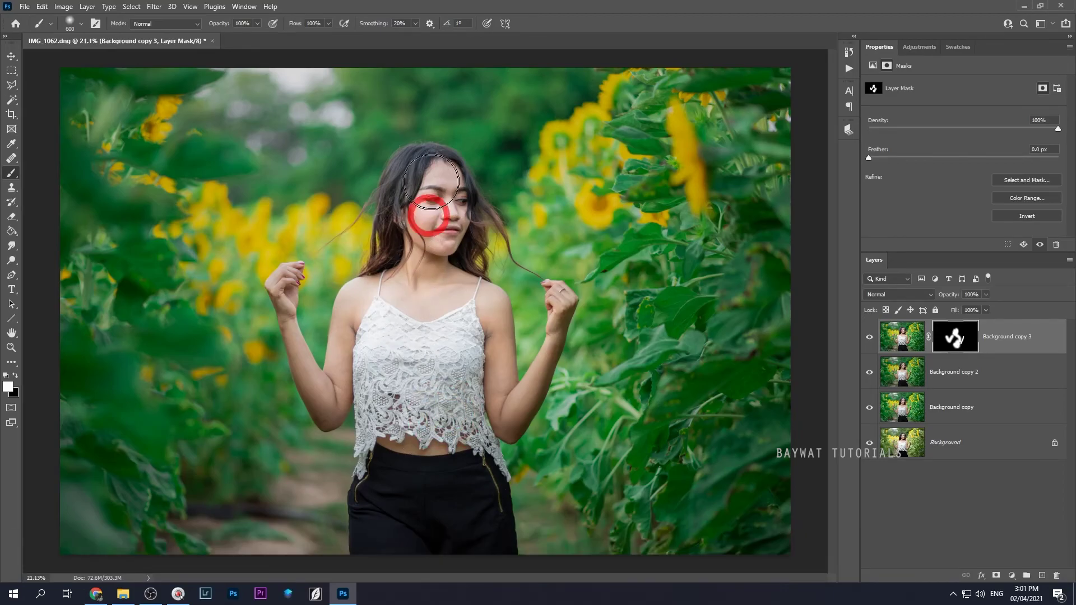
# - Group the three Background copy layers above the original Background
pyautogui.scroll(-3, 426, 392)
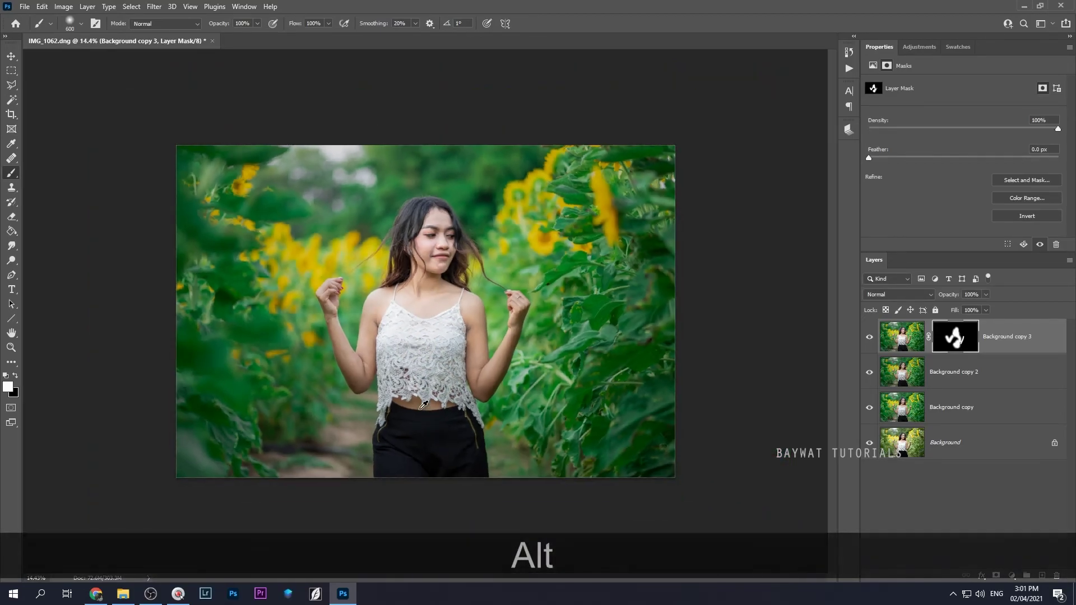
pyautogui.scroll(3, 426, 392)
pyautogui.scroll(-1, 424, 404)
pyautogui.scroll(1, 424, 403)
pyautogui.scroll(-1, 424, 403)
pyautogui.scroll(1, 424, 403)
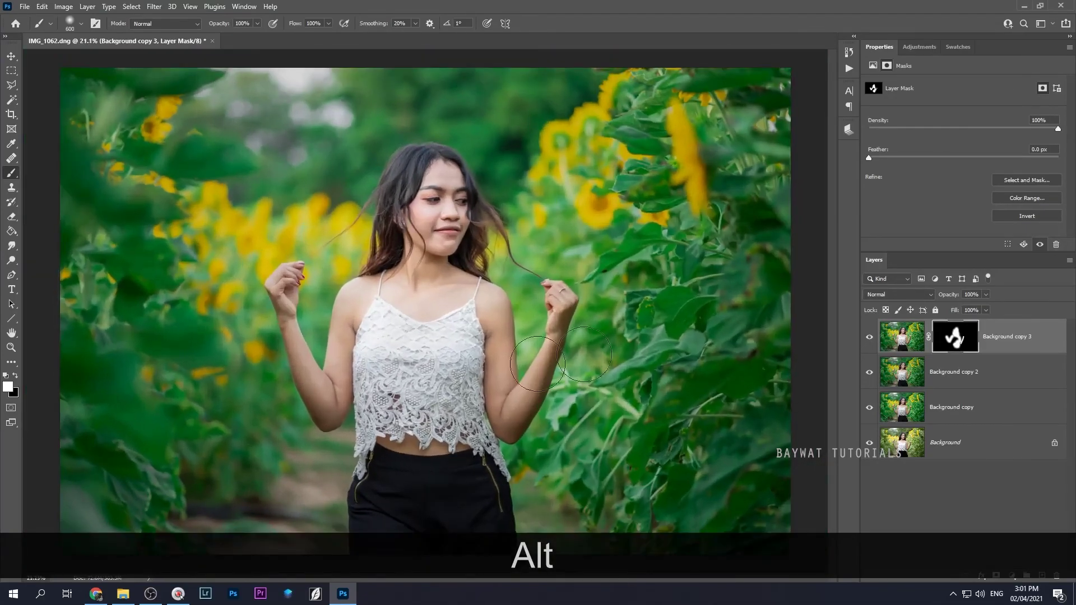
pyautogui.keyDown('shift'); pyautogui.click(997, 408); pyautogui.keyUp('shift')
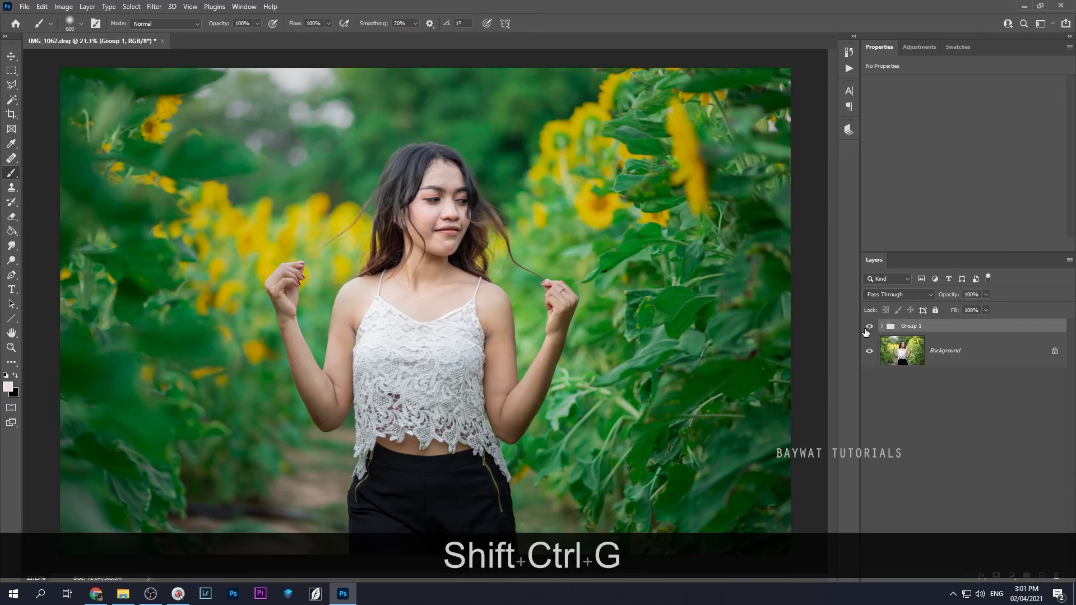
# - Compare the portrait before and after grading by toggling the visibility of Group 1 several times
pyautogui.click(868, 326)
pyautogui.click(868, 327)
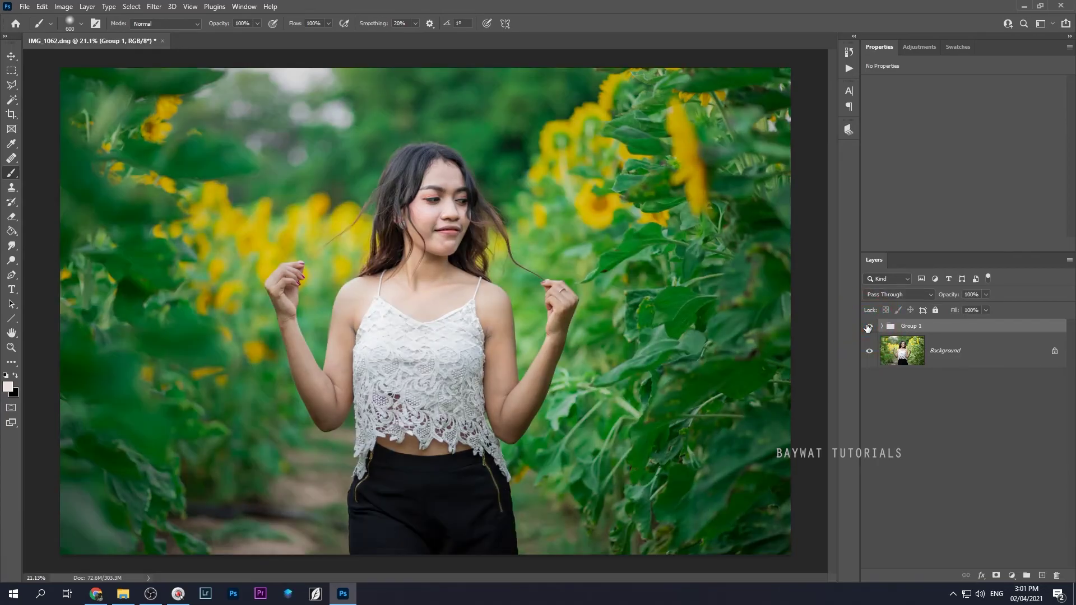
pyautogui.click(868, 328)
pyautogui.click(867, 328)
pyautogui.click(867, 327)
pyautogui.click(868, 327)
pyautogui.press('alt')
pyautogui.scroll(-1, 527, 328)
pyautogui.scroll(1, 524, 329)
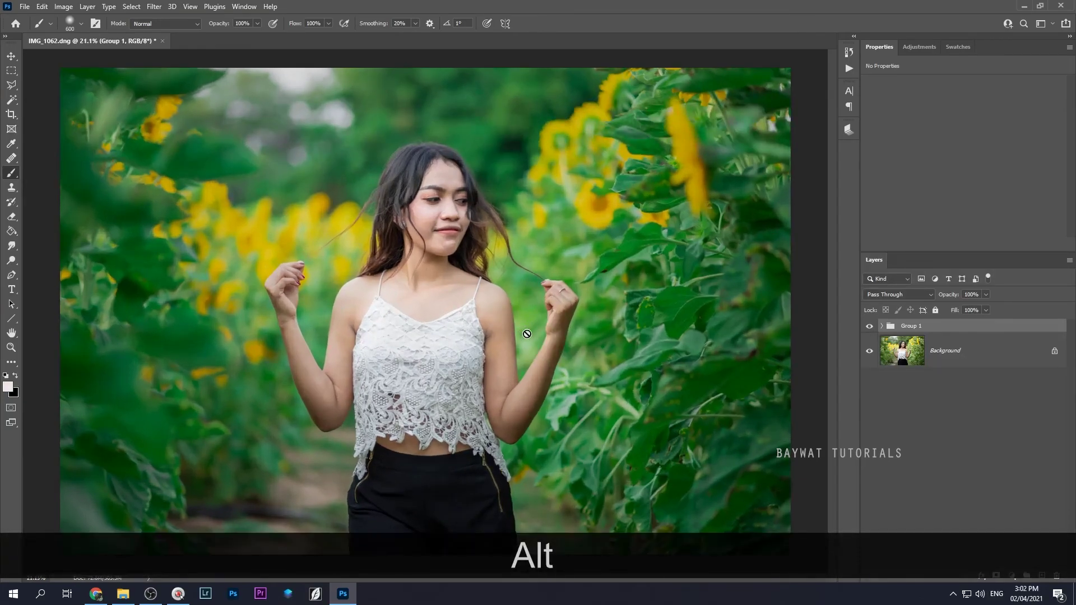
# - Open the Export As settings for the graded portrait
pyautogui.hotkey('ctrl', 'shift', 'alt')
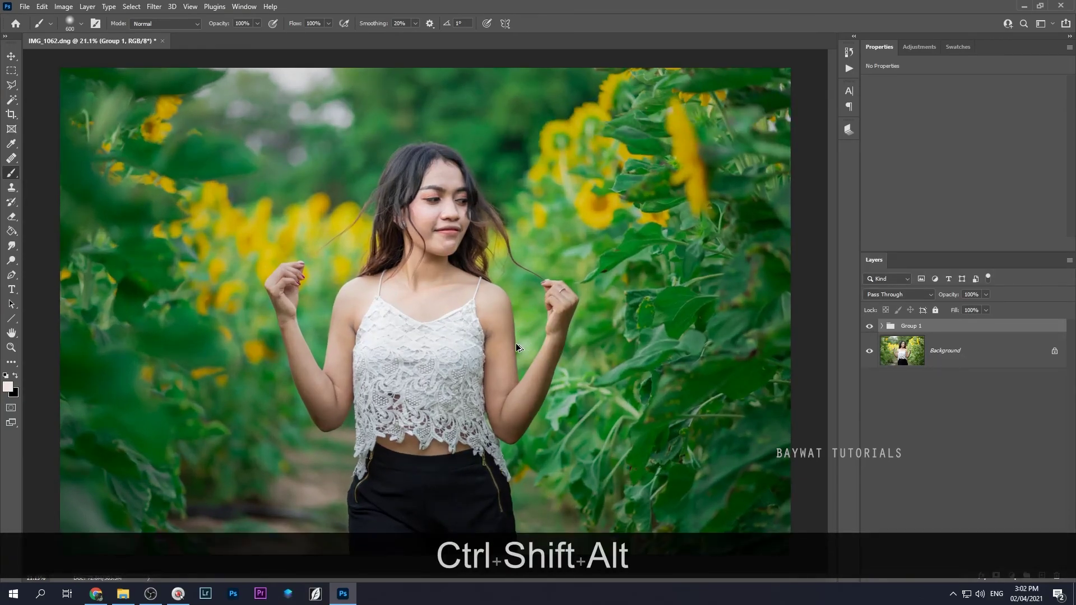
pyautogui.hotkey('ctrl', 'shift', 'alt', 'w')
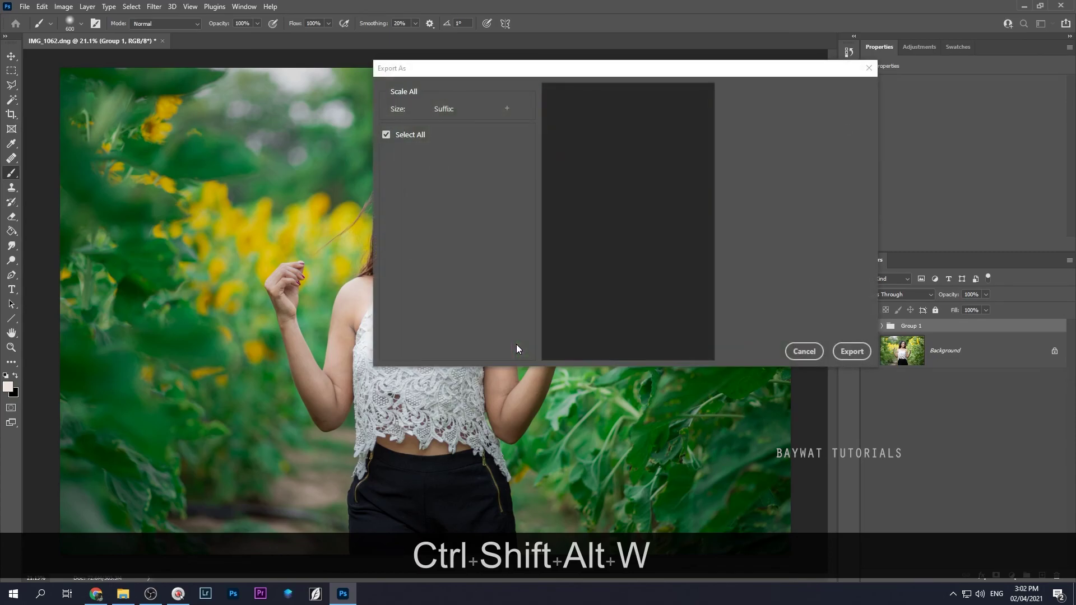